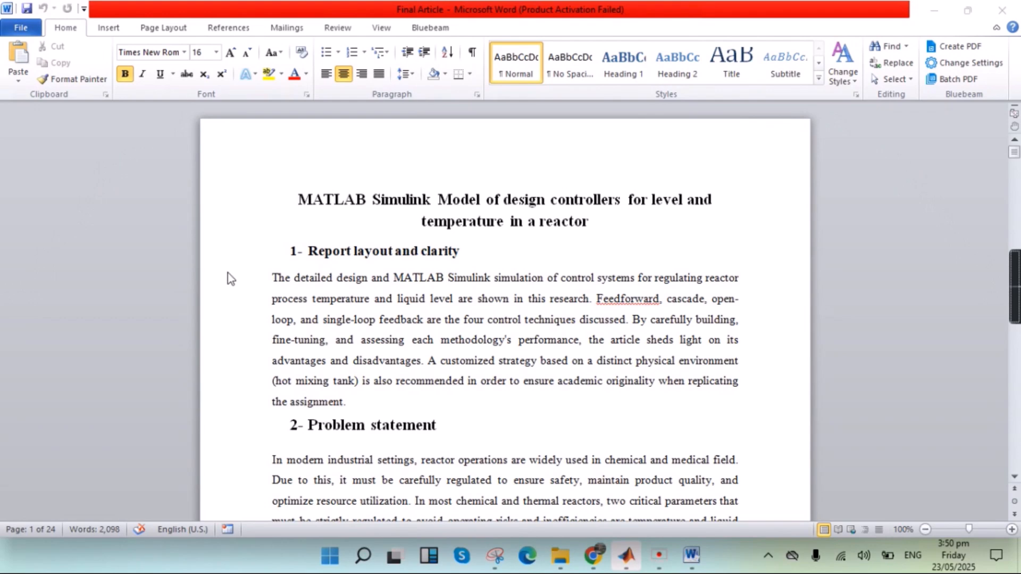
# - Skim the Word article down to the reactor tank figure and switch to the Model_reactor_process model in Simulink
pyautogui.scroll(-1, 327, 294)
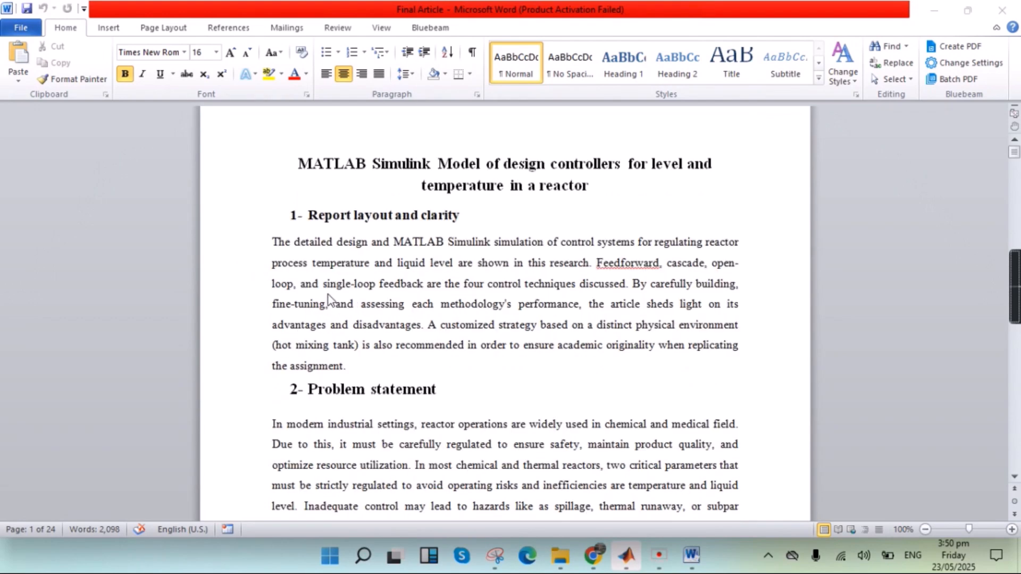
pyautogui.scroll(-20, 327, 295)
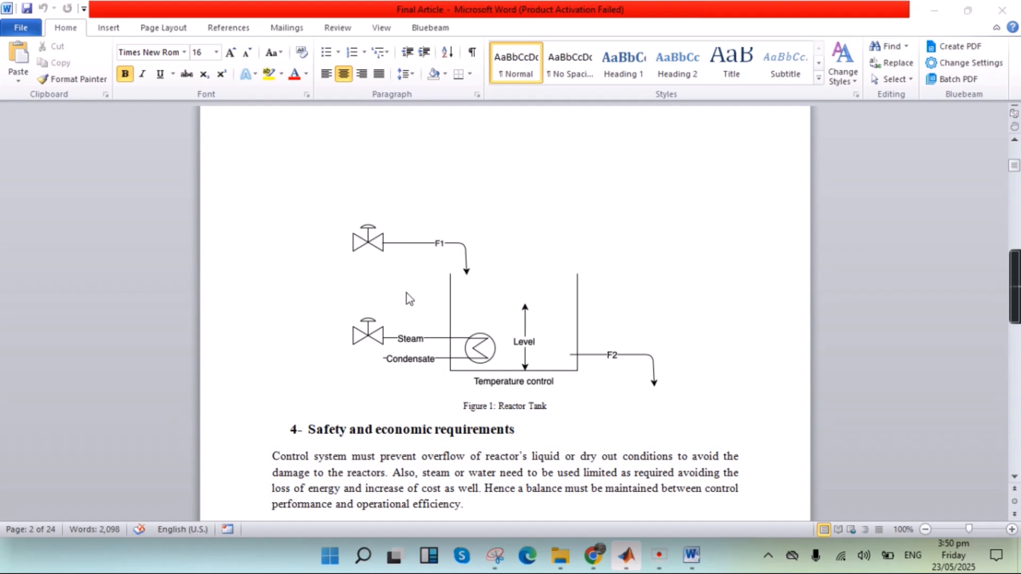
pyautogui.moveTo(633, 558)
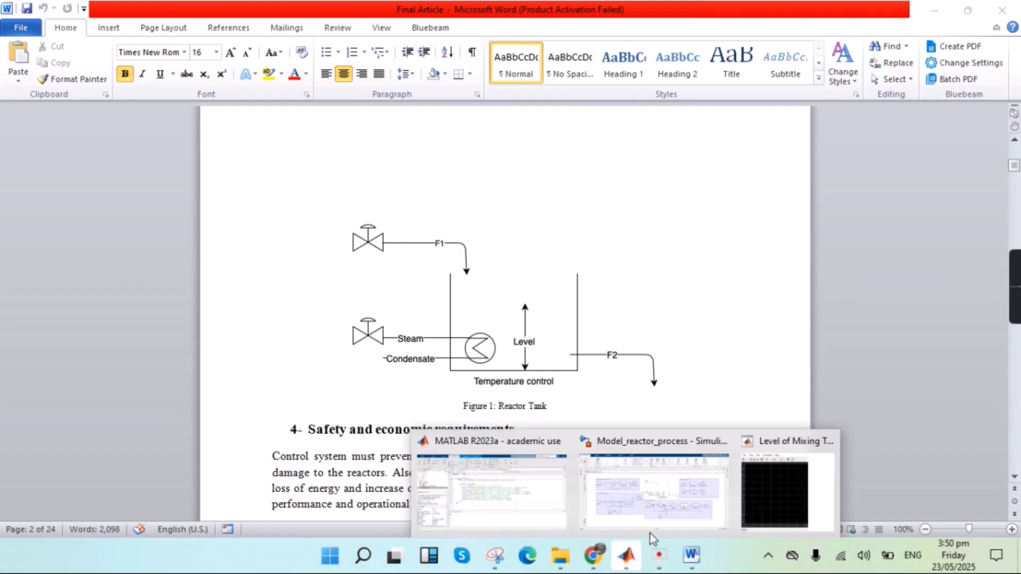
pyautogui.click(684, 509)
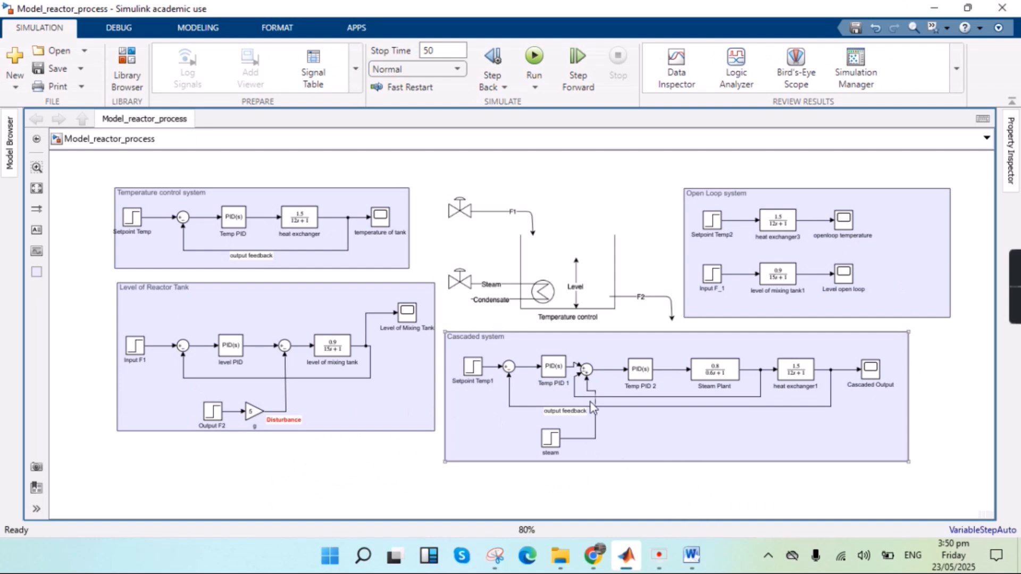
# - Run the simulation of the reactor process model with its existing PID controllers
pyautogui.click(304, 351)
pyautogui.click(245, 210)
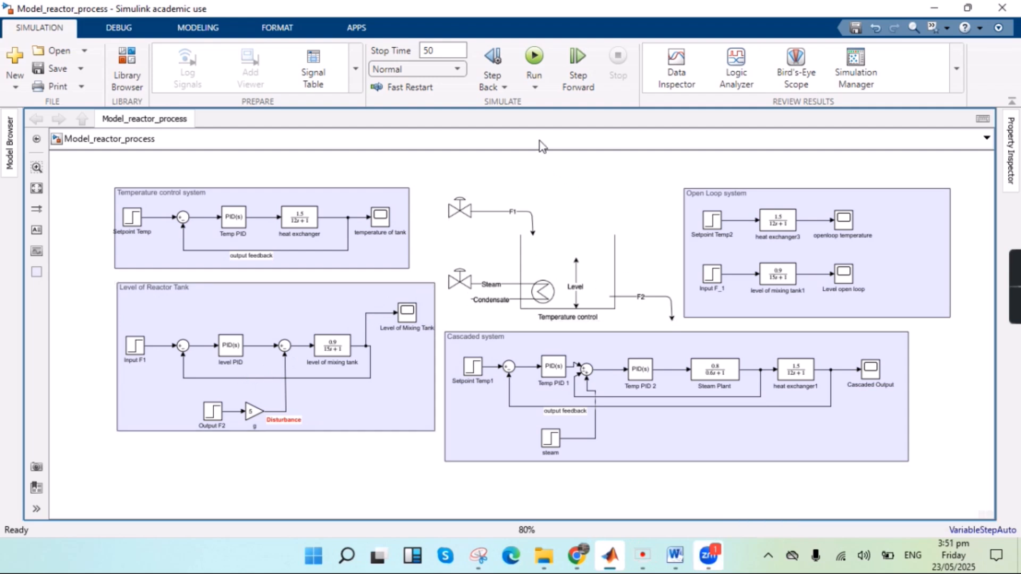
pyautogui.click(535, 57)
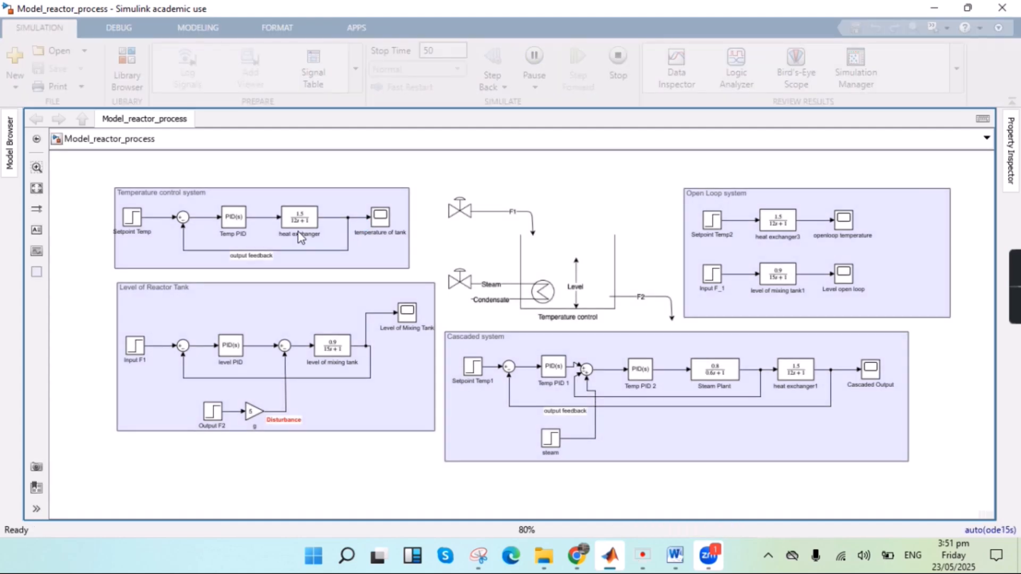
pyautogui.click(535, 334)
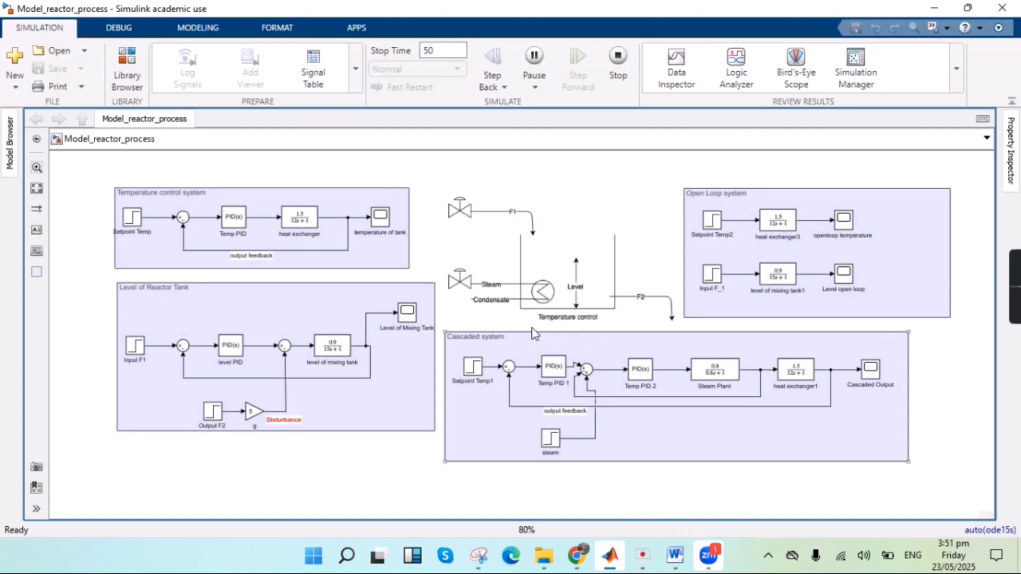
# - View the closed-loop responses in the temperature of tank scope and the Level of Mixing Tank scope
pyautogui.click(383, 219)
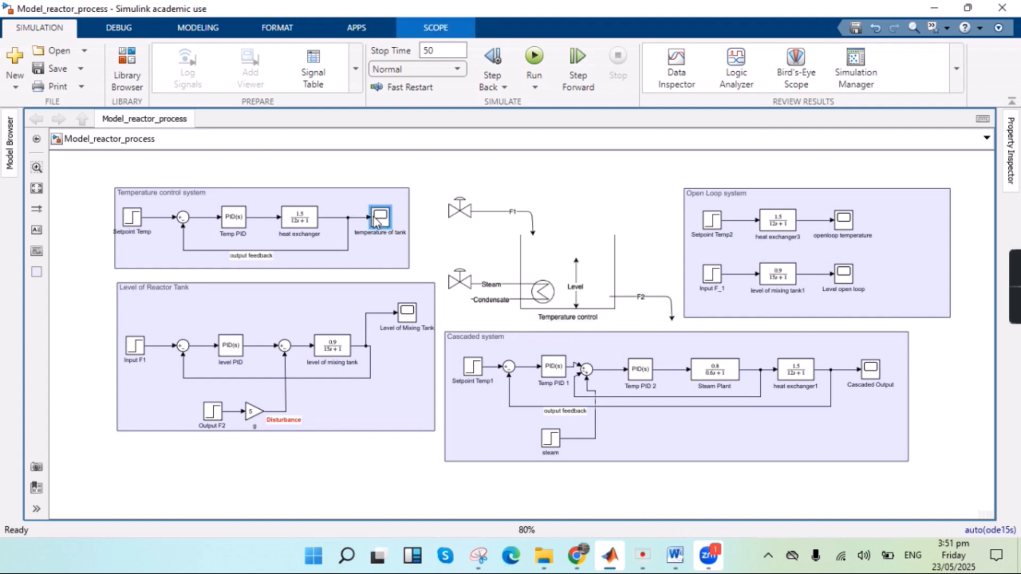
pyautogui.doubleClick(376, 219)
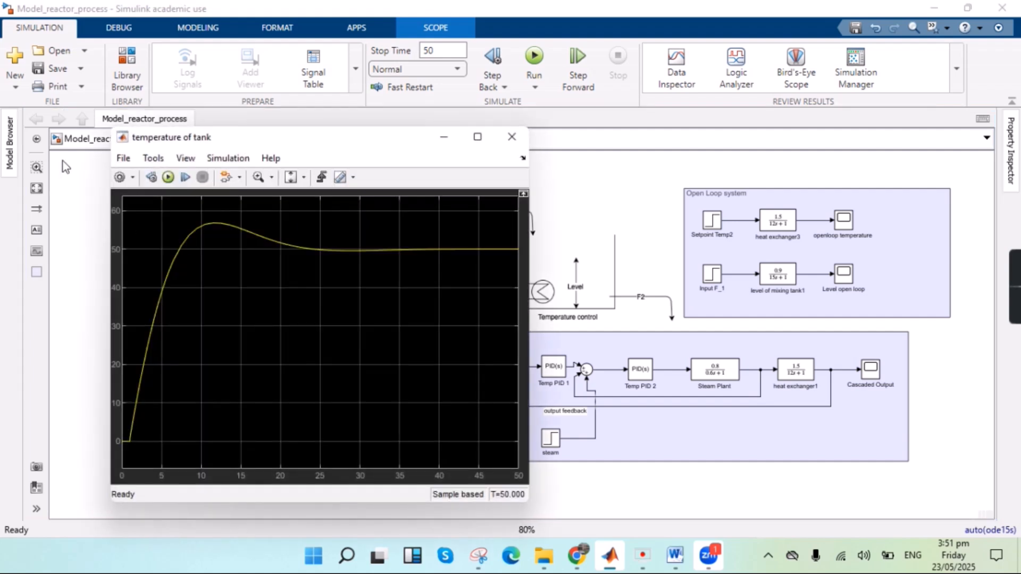
pyautogui.click(601, 180)
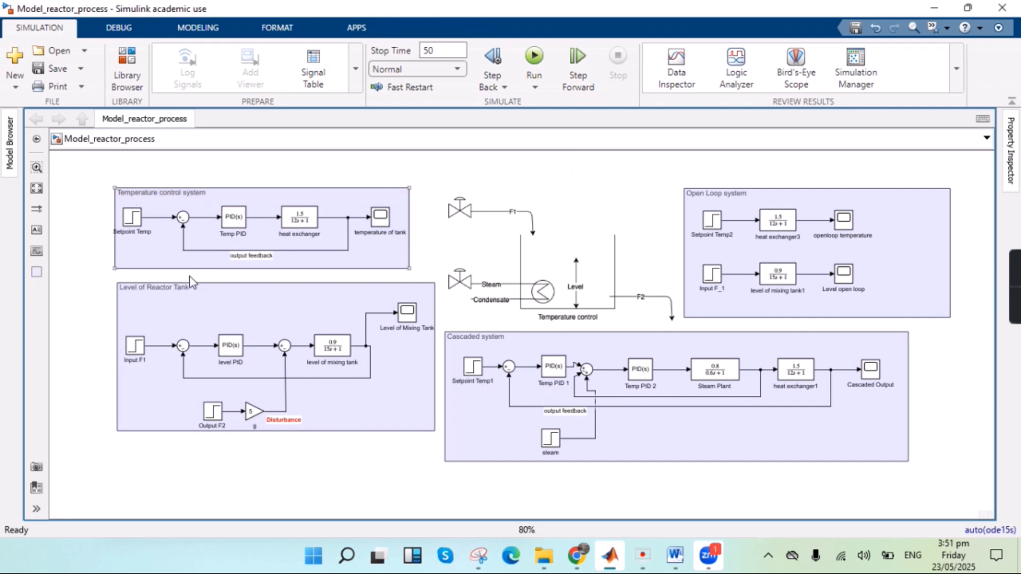
pyautogui.doubleClick(404, 314)
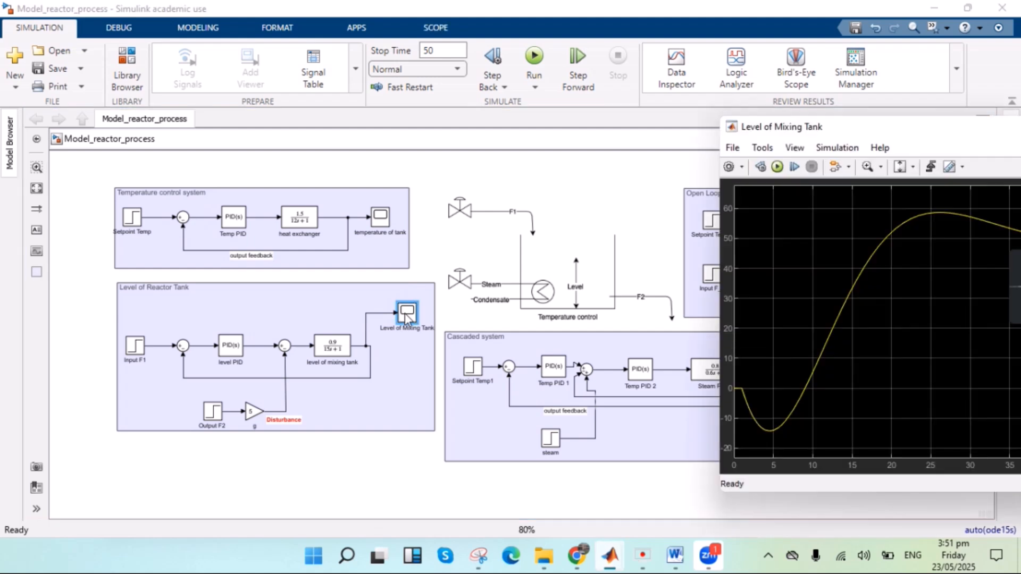
pyautogui.moveTo(885, 126); pyautogui.dragTo(492, 91)
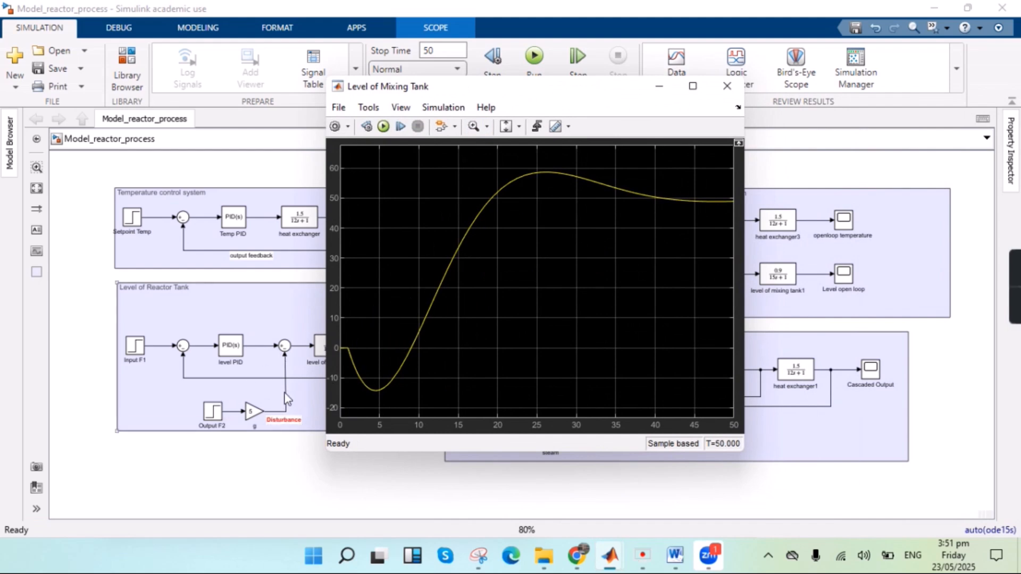
pyautogui.click(80, 234)
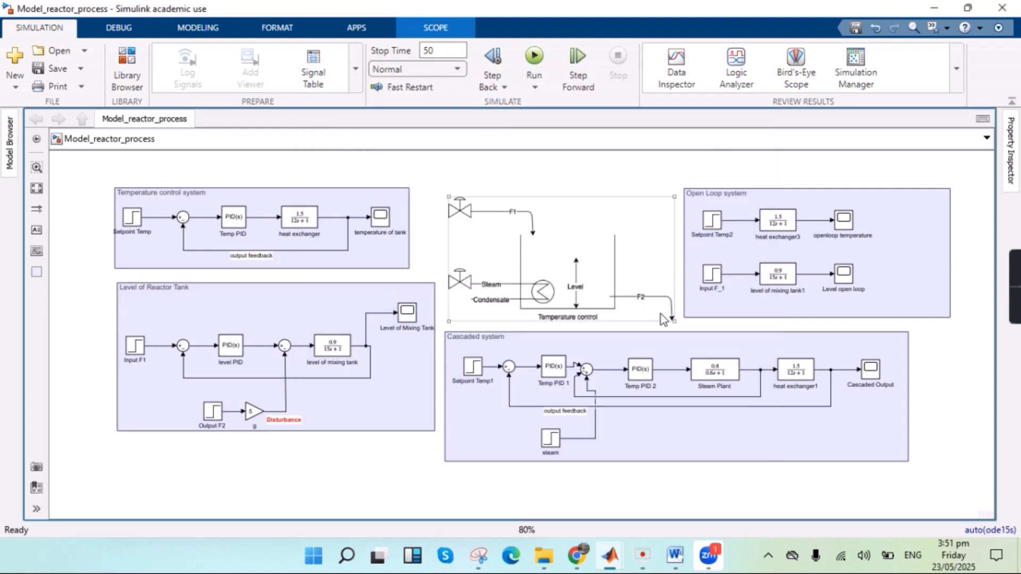
# - View the temperature and level responses in the two scopes of the Open Loop system
pyautogui.doubleClick(842, 224)
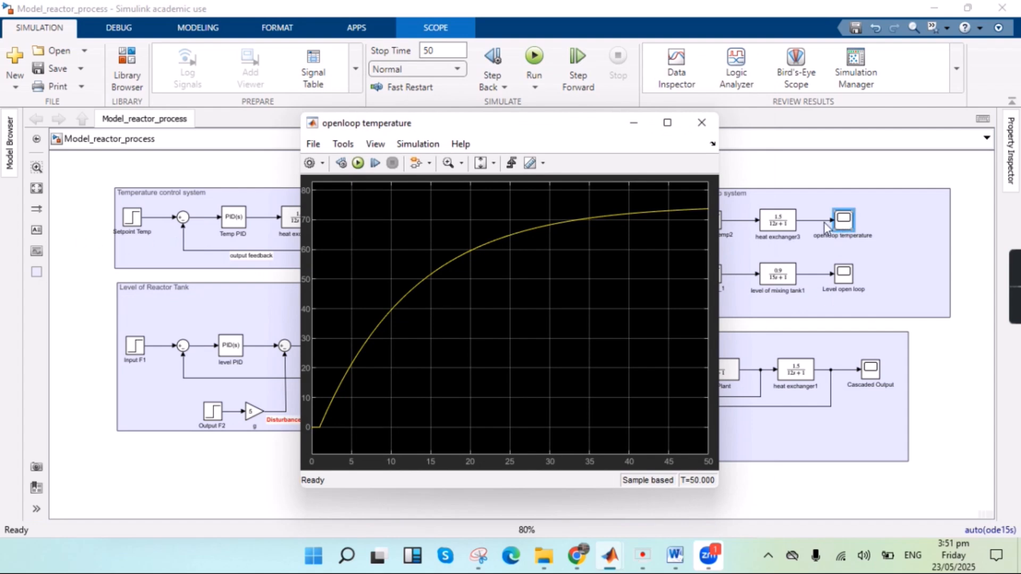
pyautogui.click(843, 281)
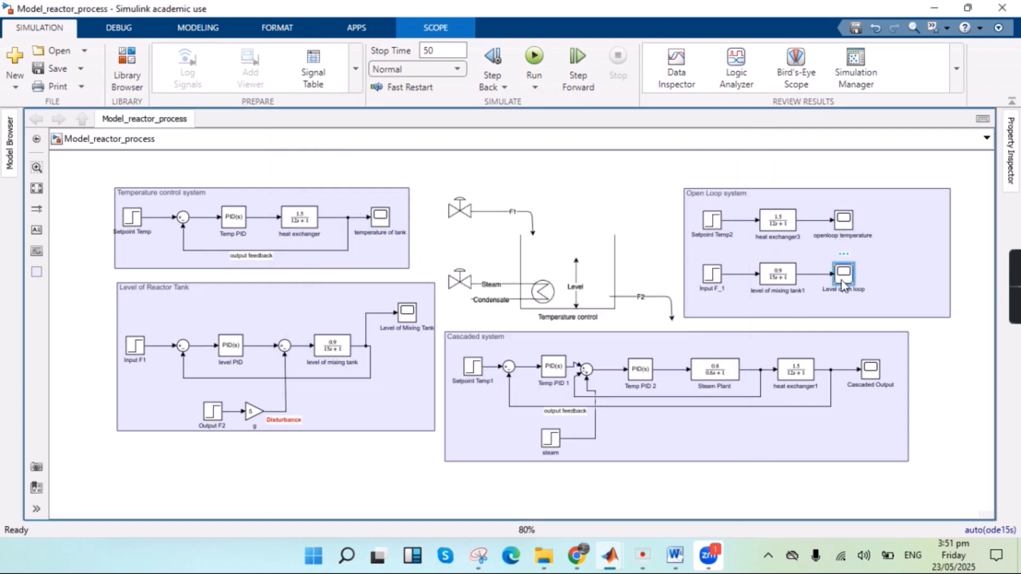
pyautogui.doubleClick(843, 282)
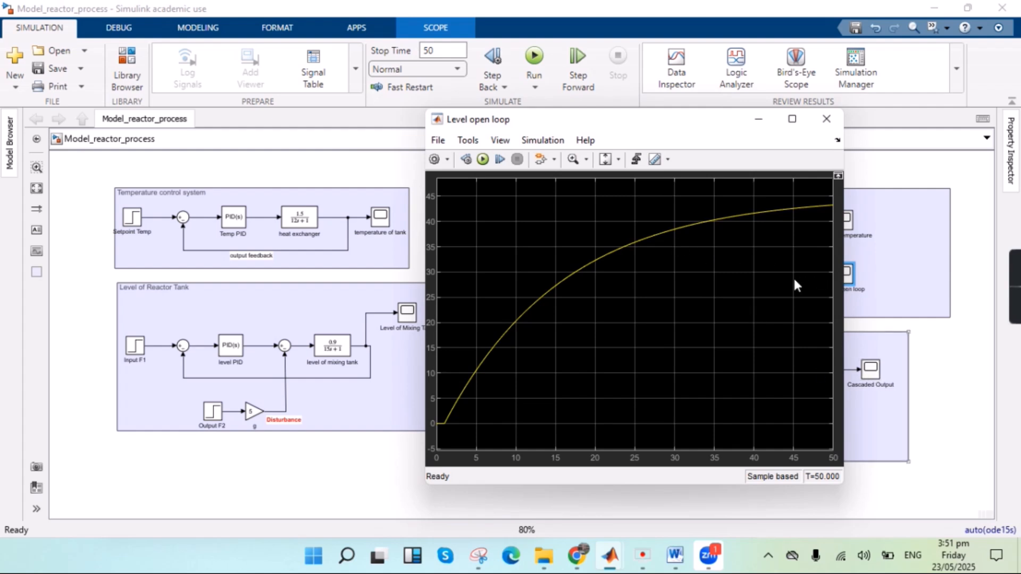
pyautogui.moveTo(692, 124); pyautogui.dragTo(102, 153)
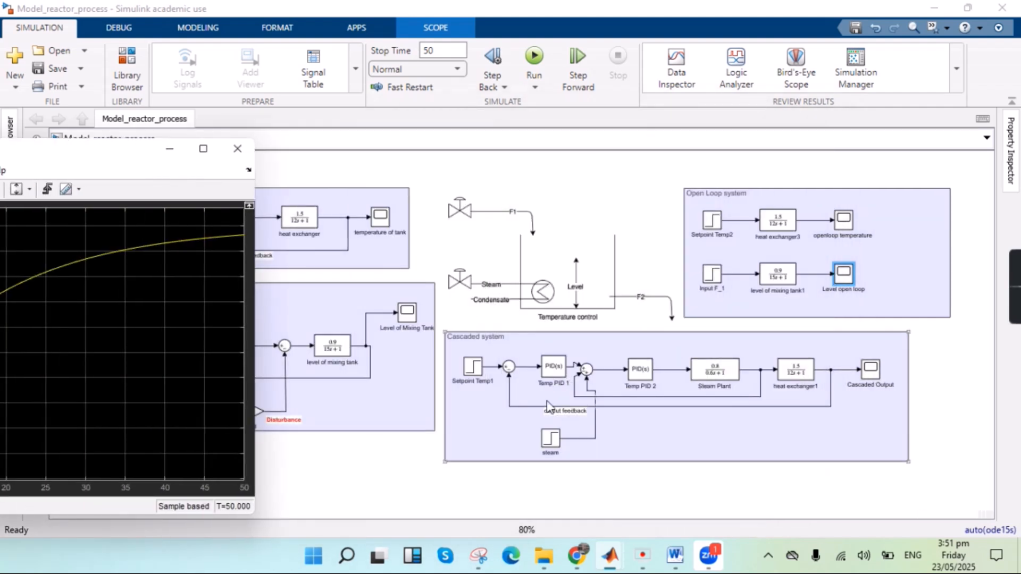
# - View the cascaded system's response in the Cascaded Output scope and return to the model
pyautogui.click(869, 376)
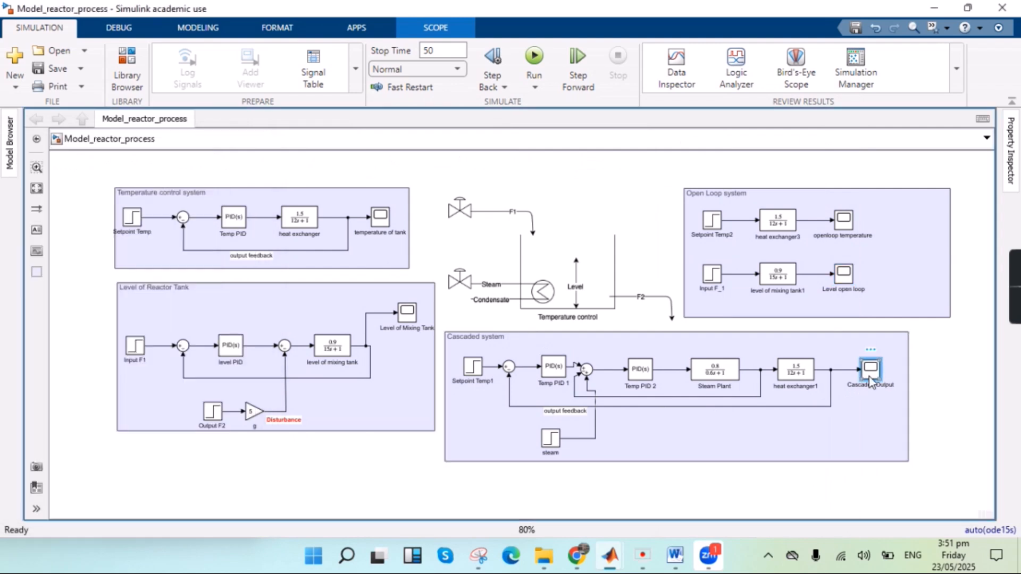
pyautogui.doubleClick(870, 377)
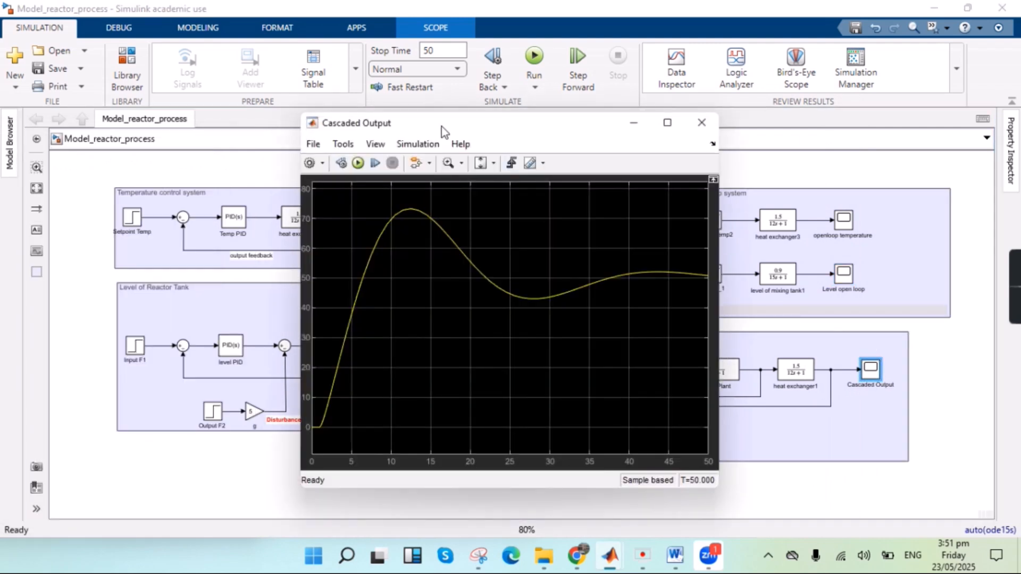
pyautogui.moveTo(464, 130); pyautogui.dragTo(711, 193)
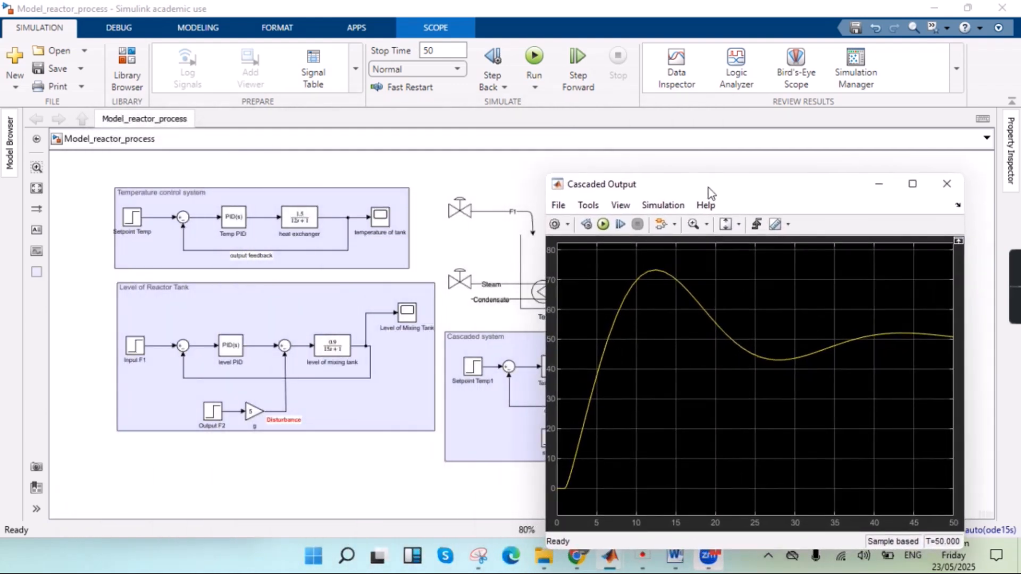
pyautogui.click(571, 161)
# - Change the controller type of the Temp PID block in the temperature control system to PI
pyautogui.click(236, 219)
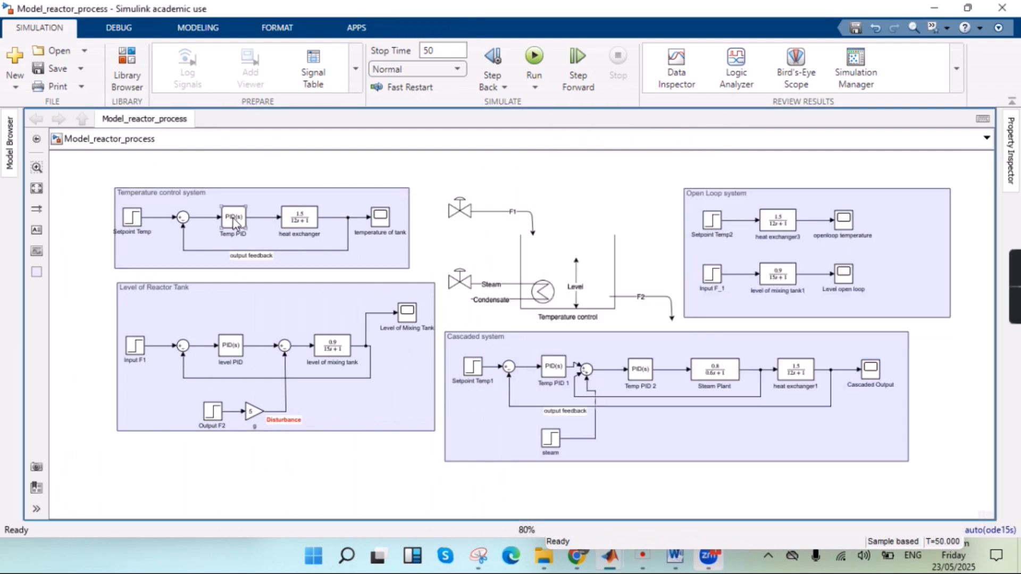
pyautogui.click(235, 220)
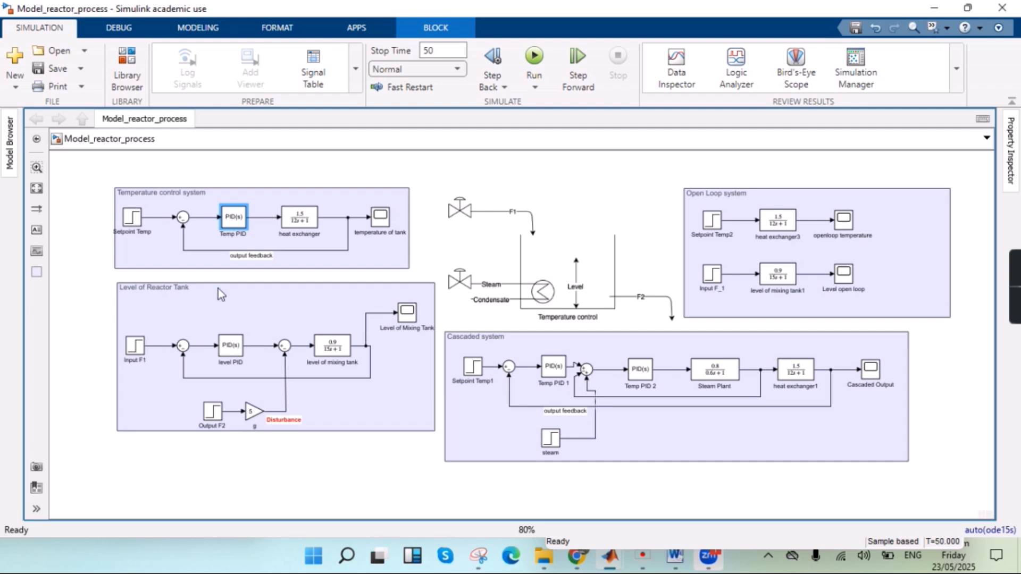
pyautogui.press('Return')
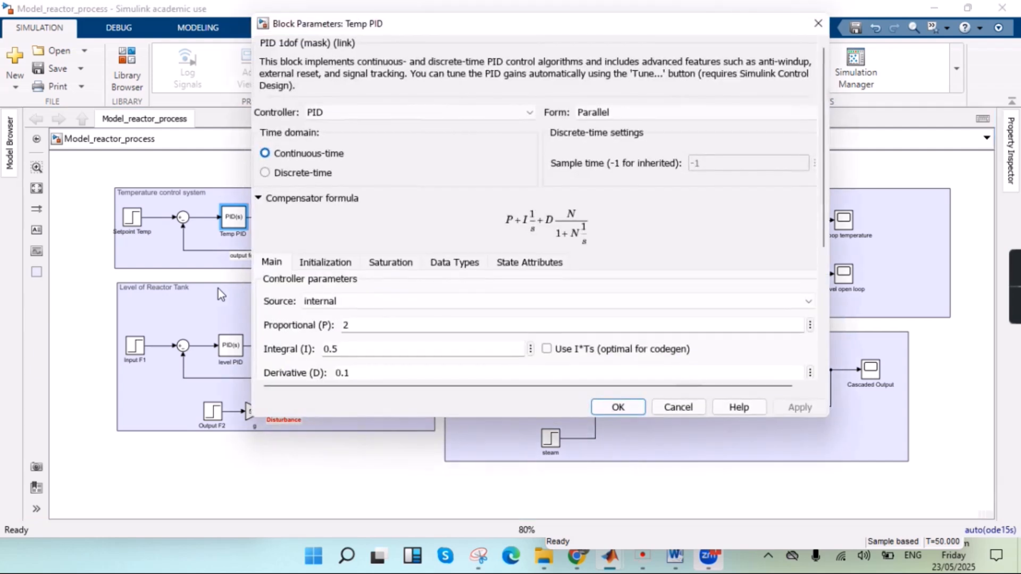
pyautogui.click(422, 114)
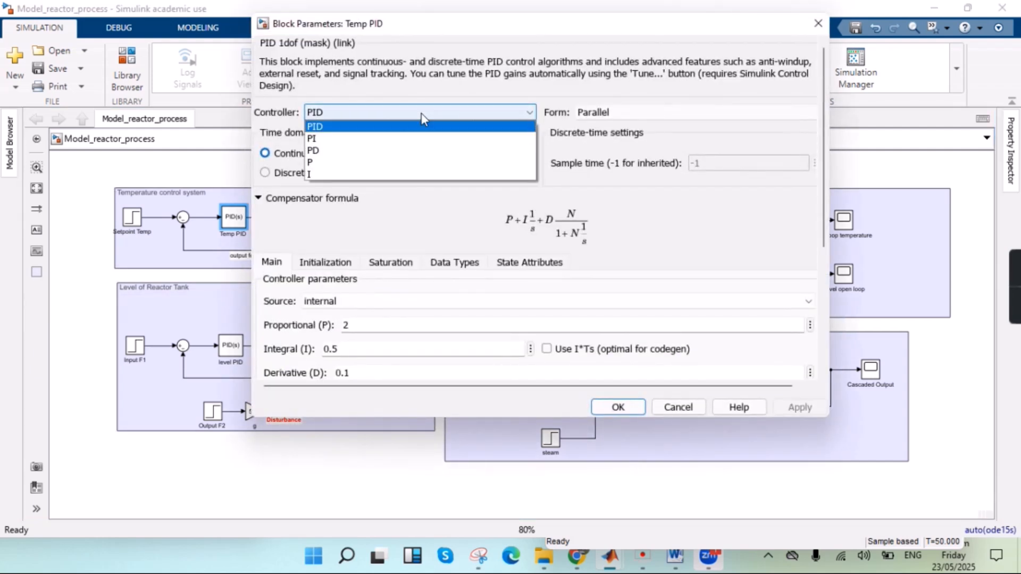
pyautogui.click(423, 142)
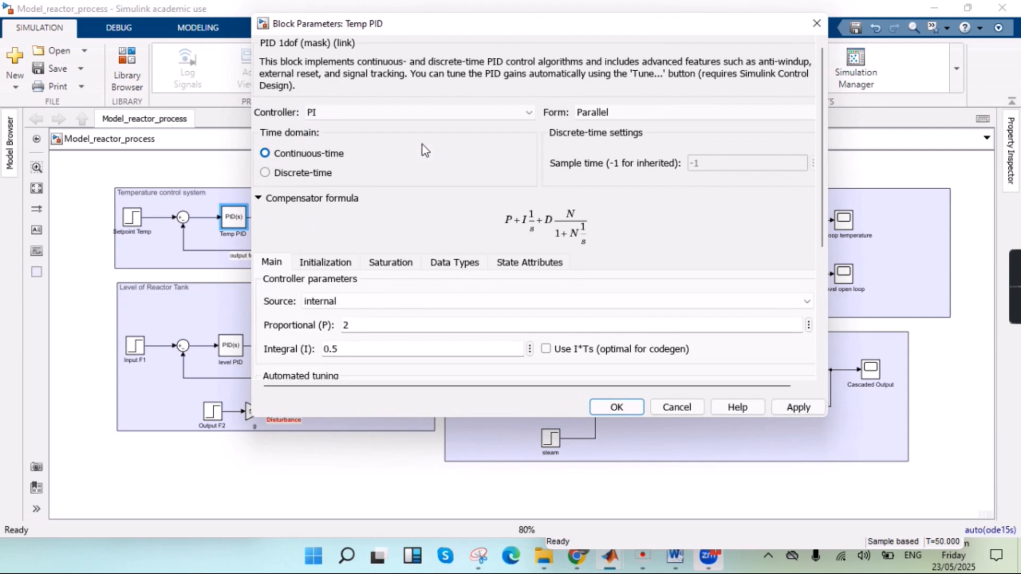
pyautogui.click(806, 410)
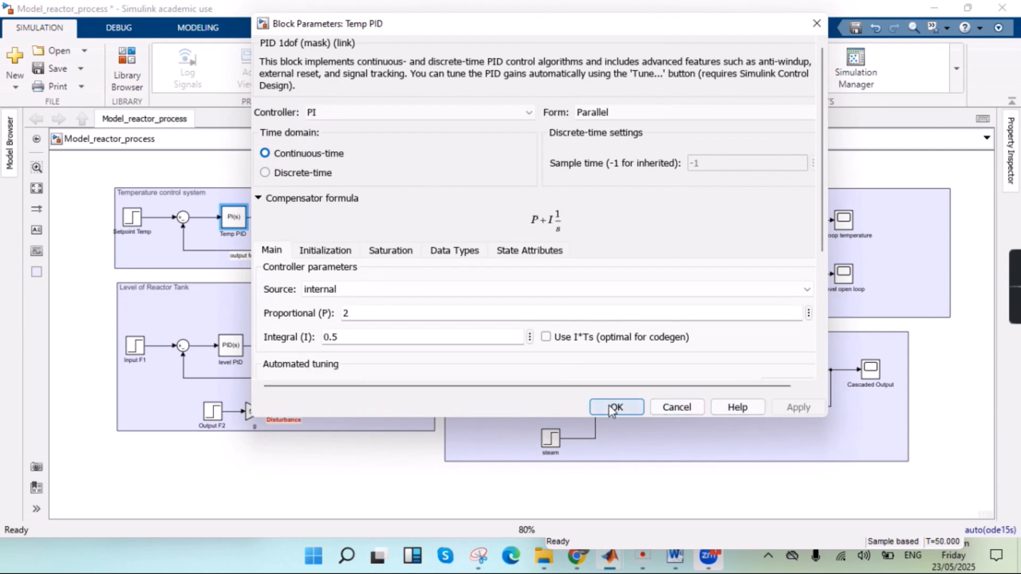
pyautogui.click(609, 407)
# - Change the controller type of the level PID block in the reactor tank level system to PI
pyautogui.click(235, 350)
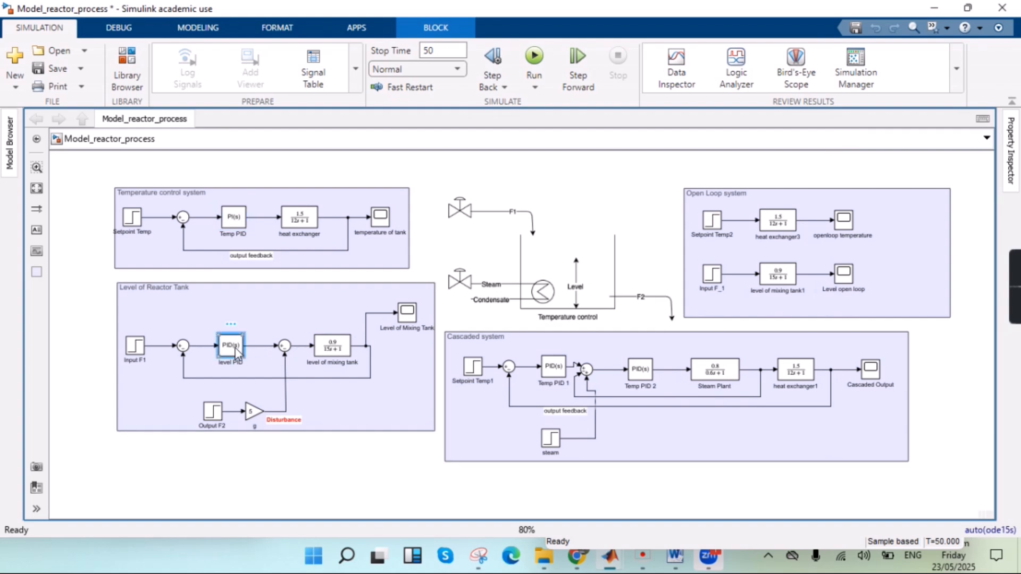
pyautogui.doubleClick(236, 350)
pyautogui.click(441, 233)
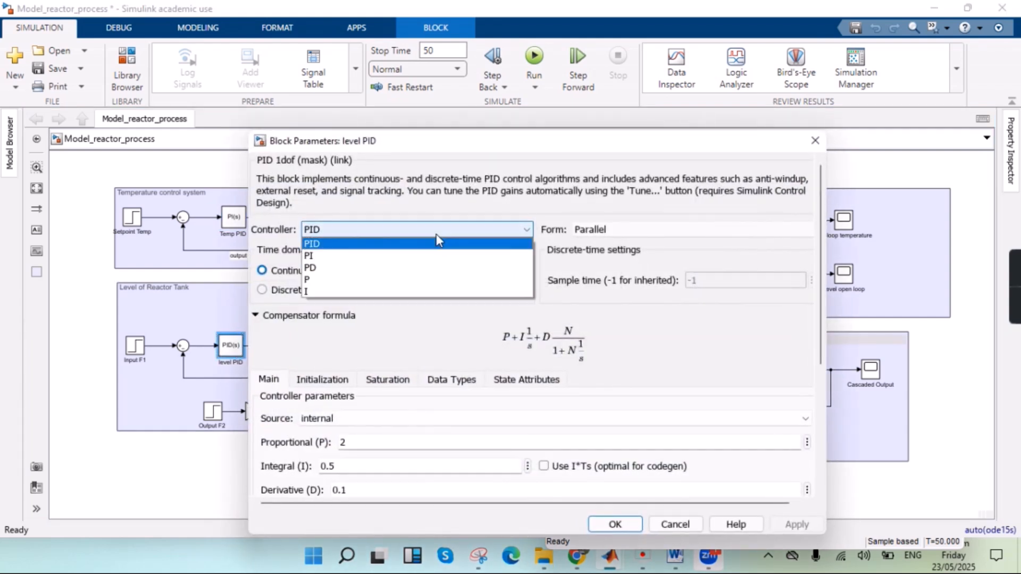
pyautogui.click(434, 259)
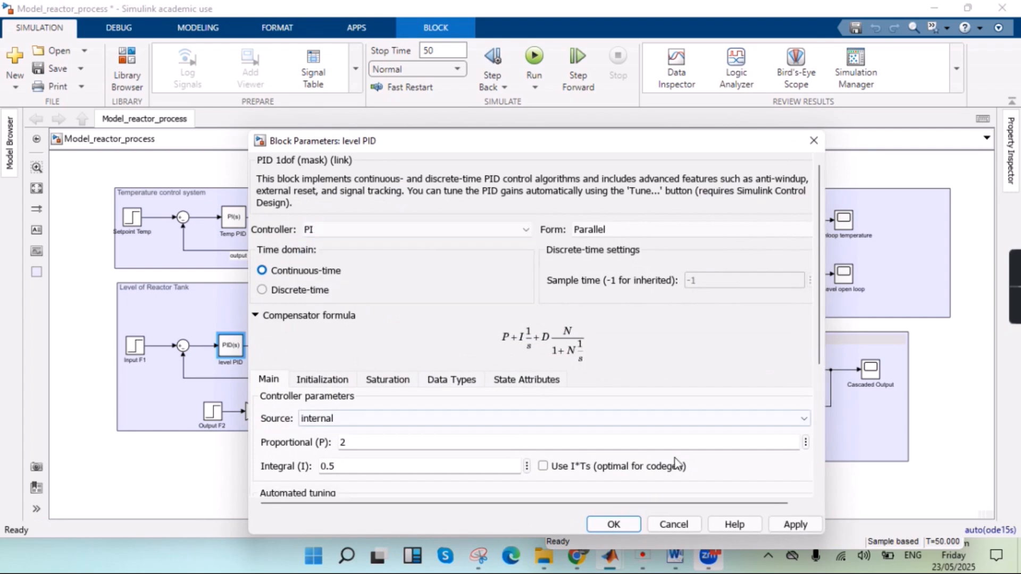
pyautogui.click(796, 528)
pyautogui.click(613, 525)
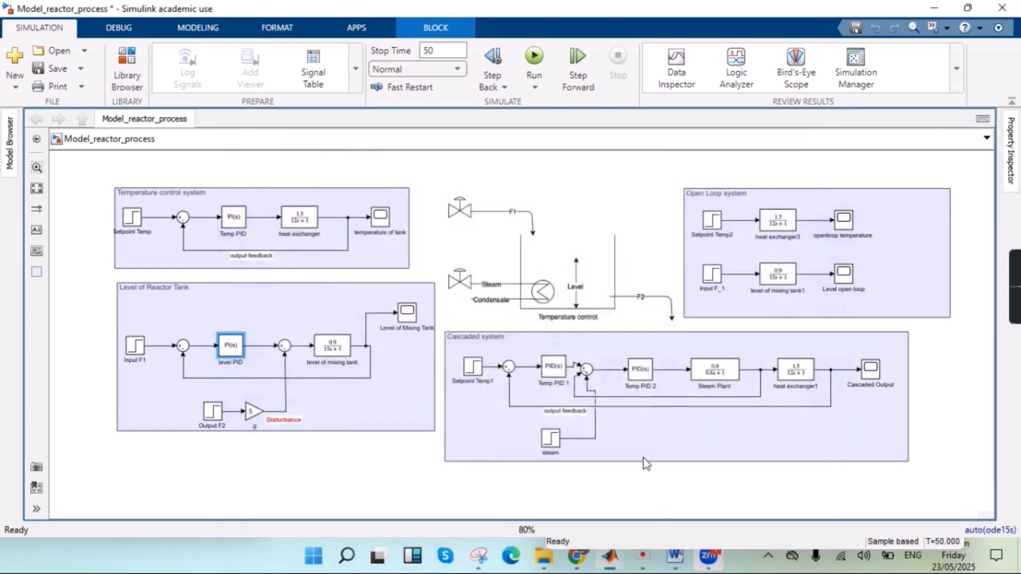
# - Change the controller type of the Temp PID 2 block in the cascaded system to PI
pyautogui.click(641, 372)
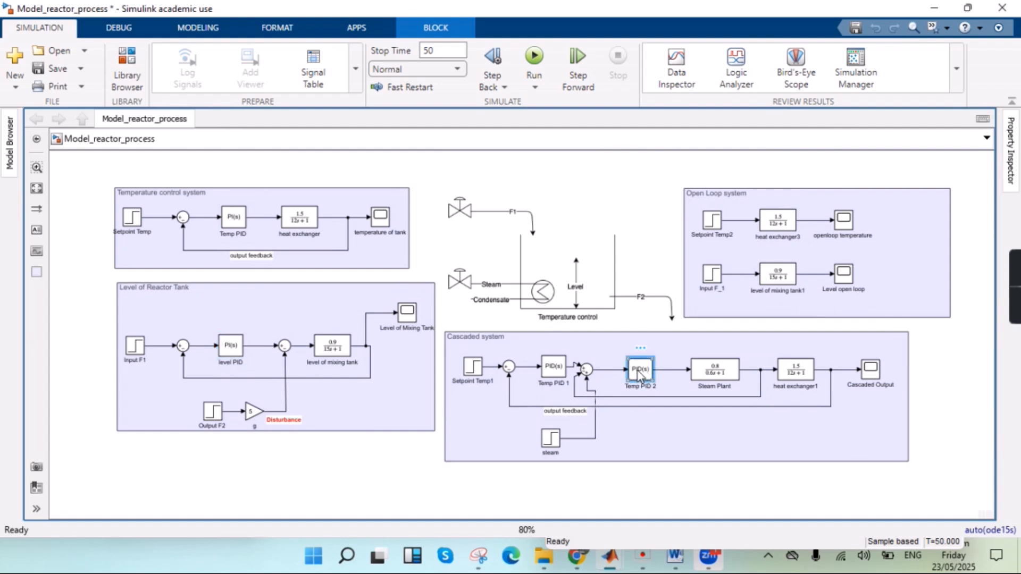
pyautogui.doubleClick(639, 374)
pyautogui.click(219, 238)
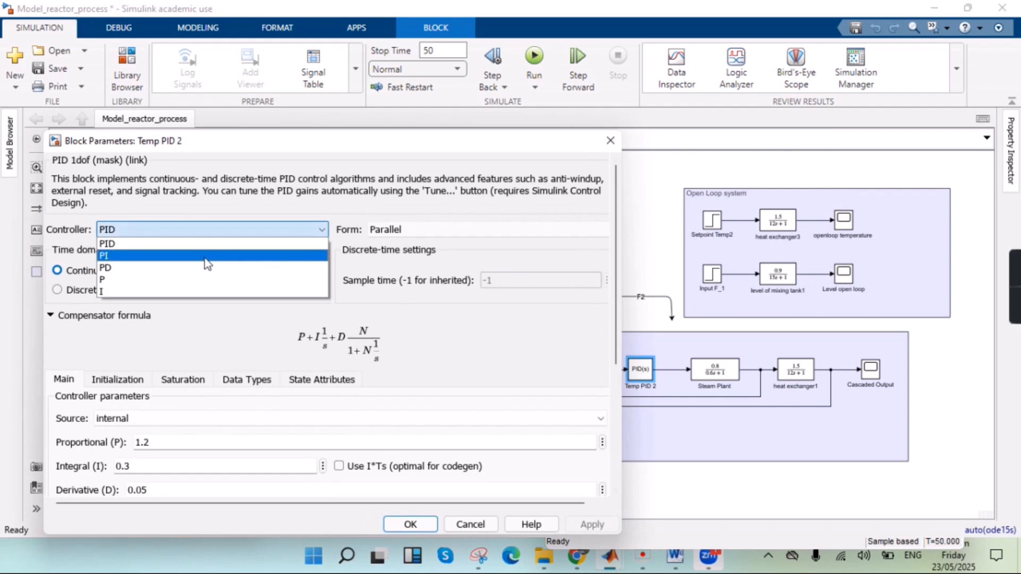
pyautogui.click(206, 255)
pyautogui.click(590, 525)
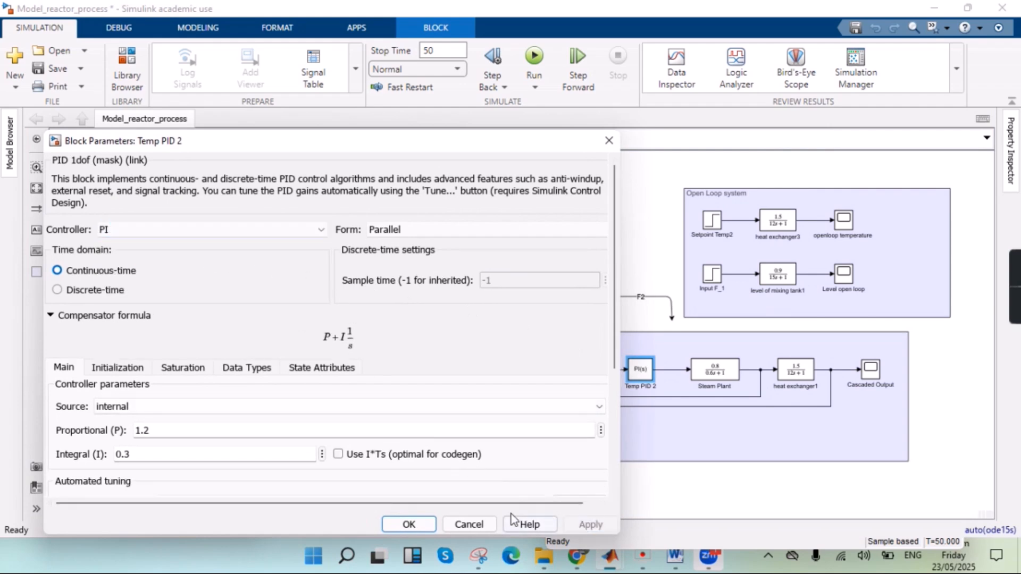
pyautogui.click(407, 525)
# - Change the controller type of the Temp PID 1 block in the cascaded system to PI
pyautogui.click(557, 370)
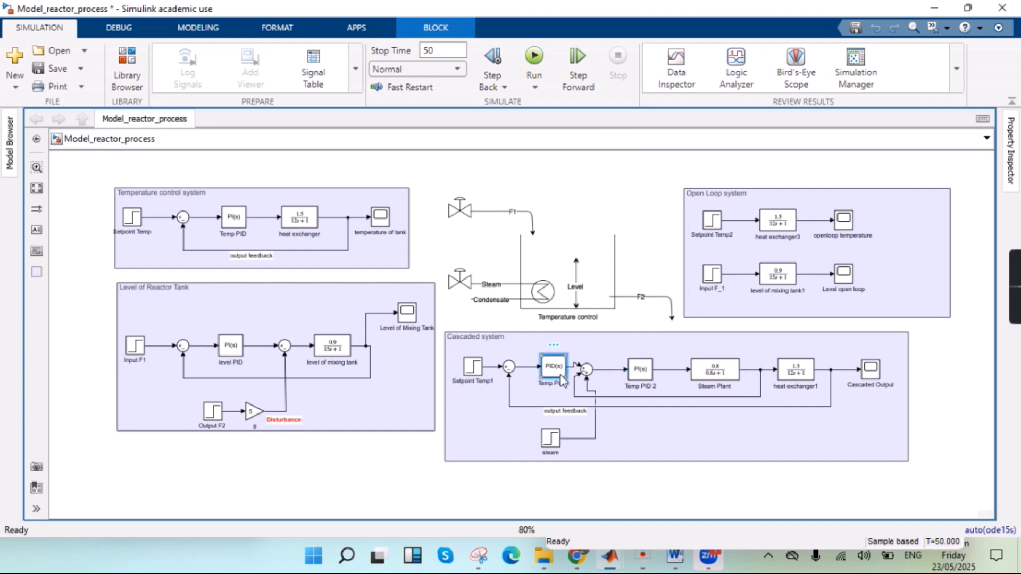
pyautogui.doubleClick(561, 376)
pyautogui.click(196, 229)
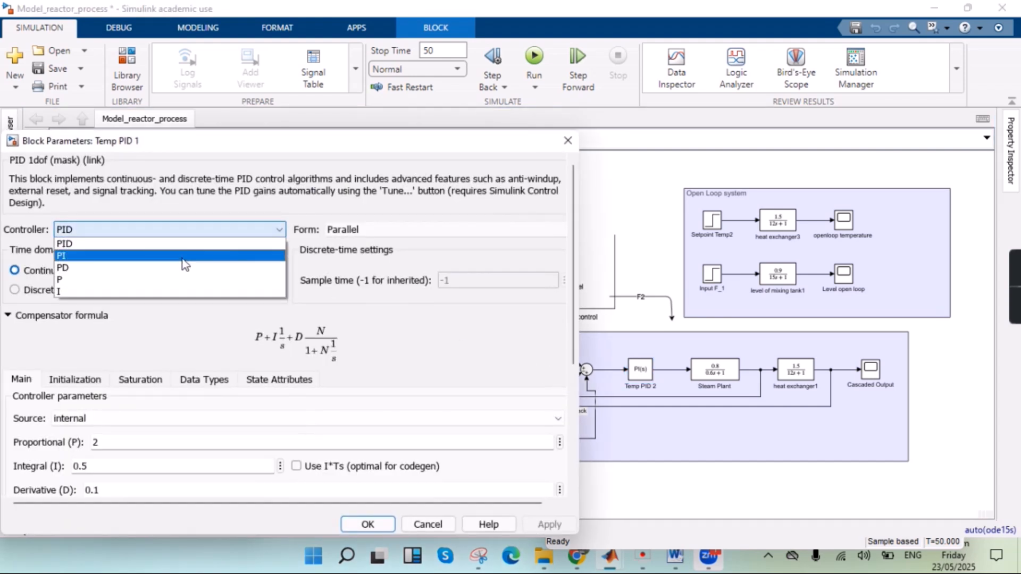
pyautogui.click(184, 257)
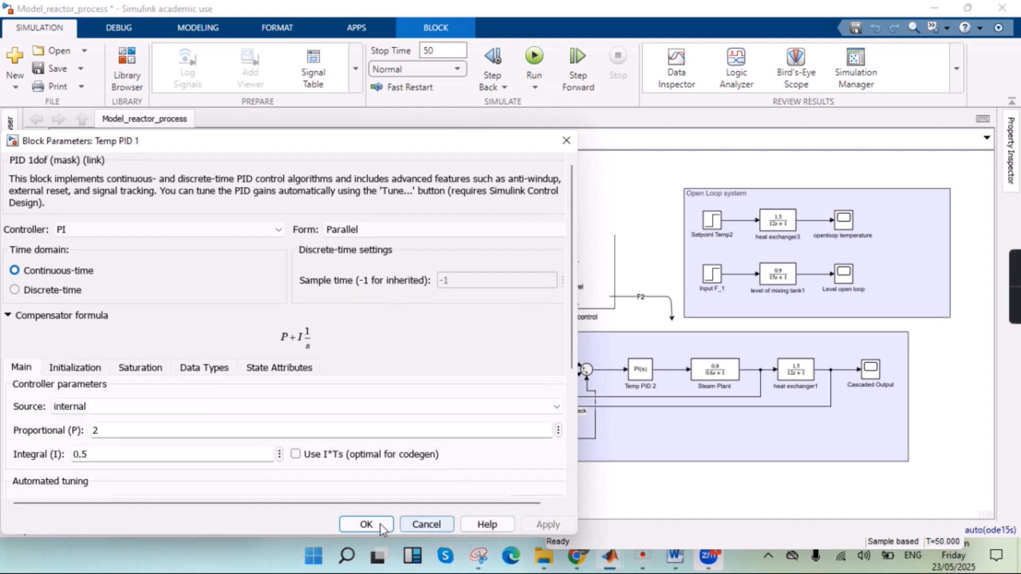
pyautogui.click(380, 525)
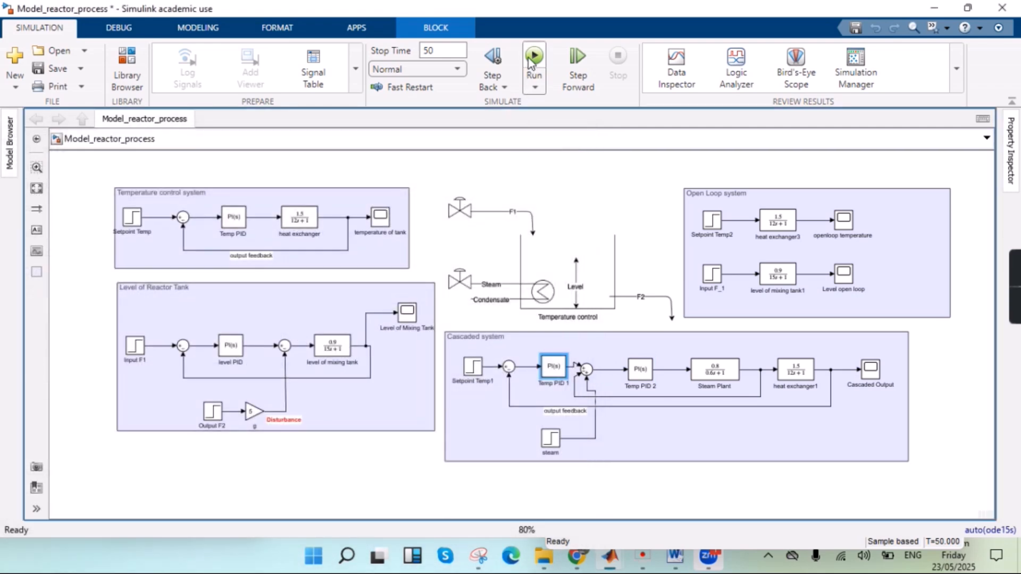
# - Run the simulation and view the responses in the temperature of tank, Level of Mixing Tank and Cascaded Output scopes
pyautogui.click(530, 59)
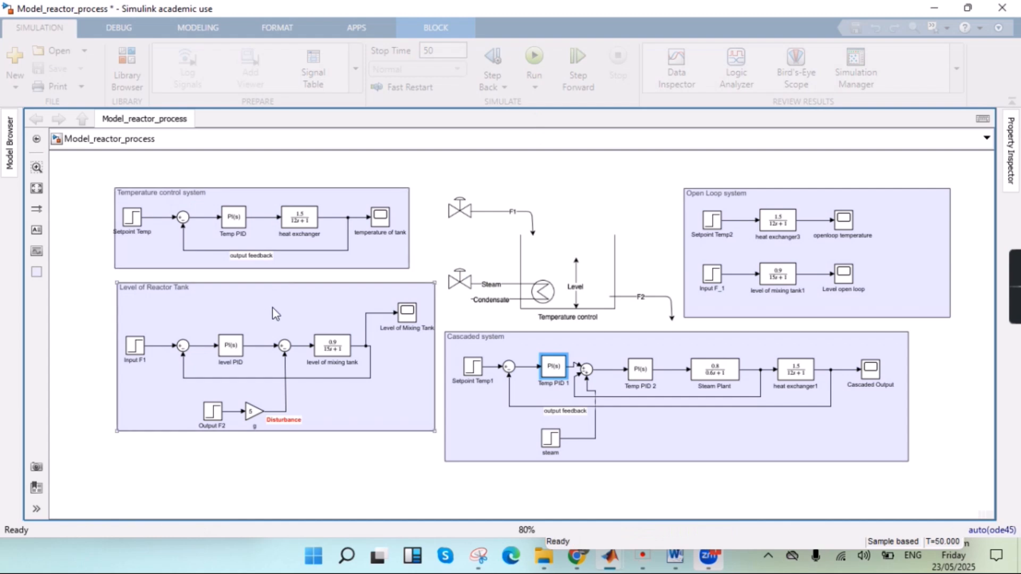
pyautogui.doubleClick(382, 215)
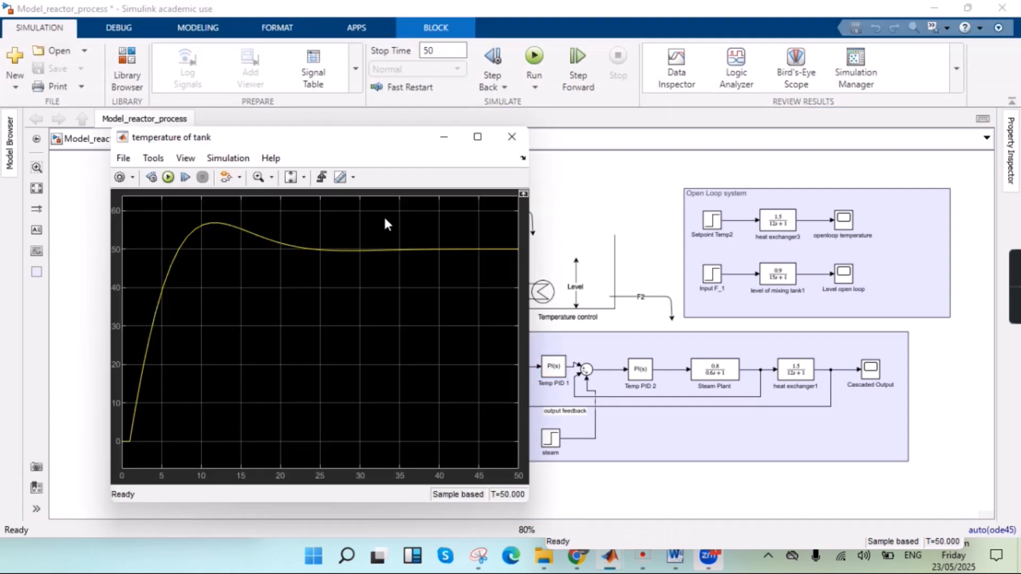
pyautogui.click(580, 183)
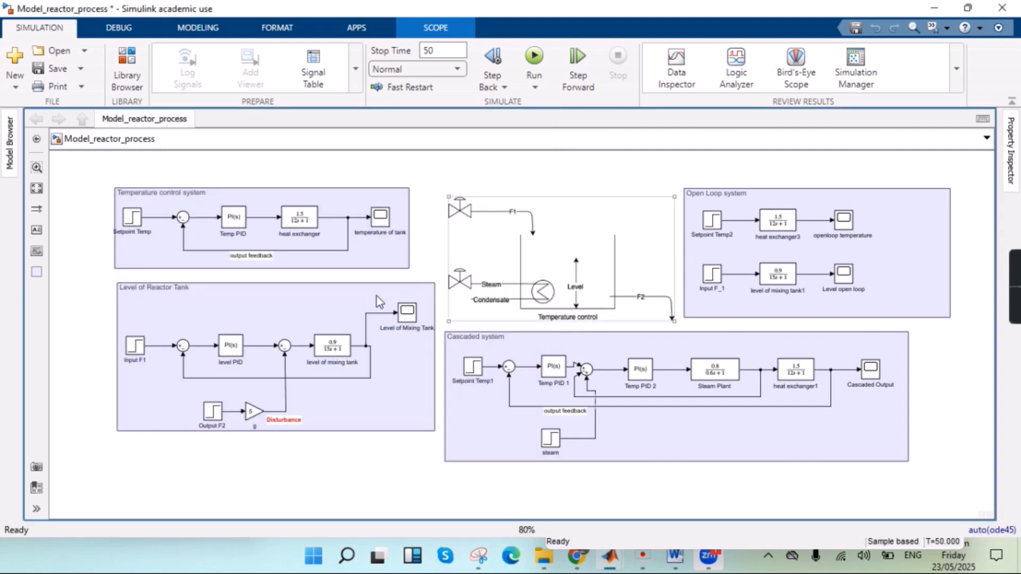
pyautogui.doubleClick(404, 317)
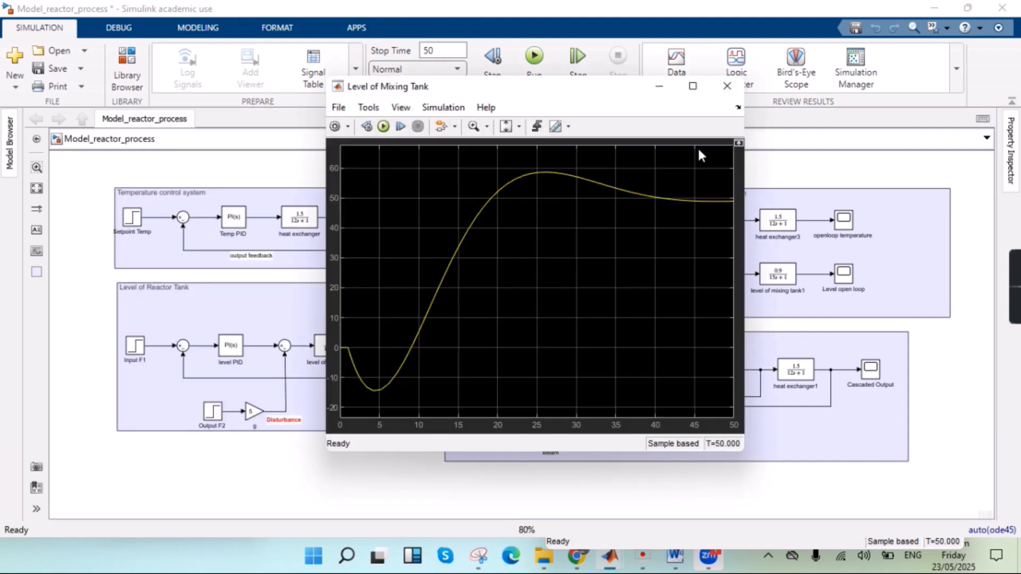
pyautogui.click(821, 163)
pyautogui.doubleClick(870, 369)
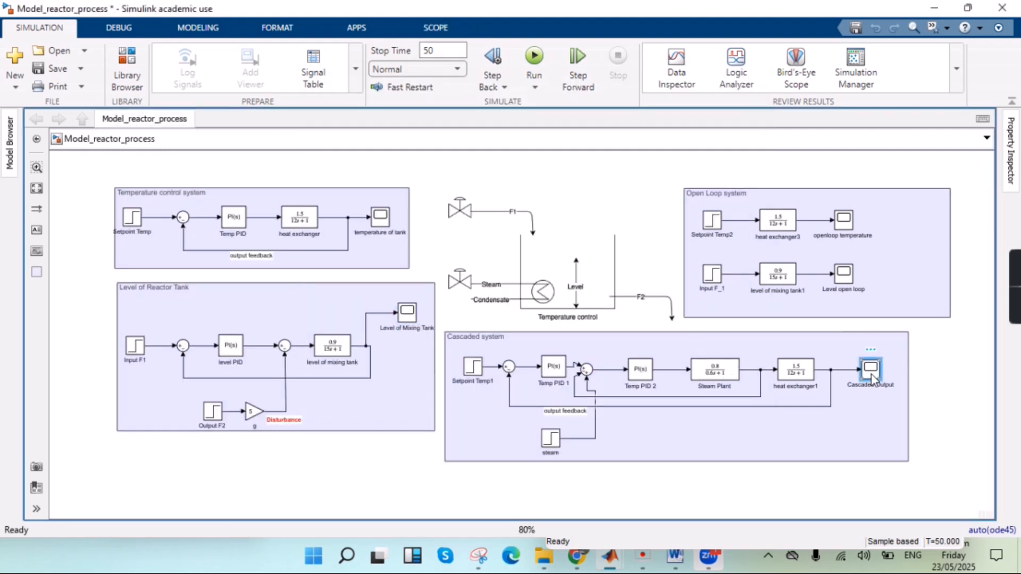
# - Change the controller type of the Temp PID block in the temperature control system to P
pyautogui.click(232, 216)
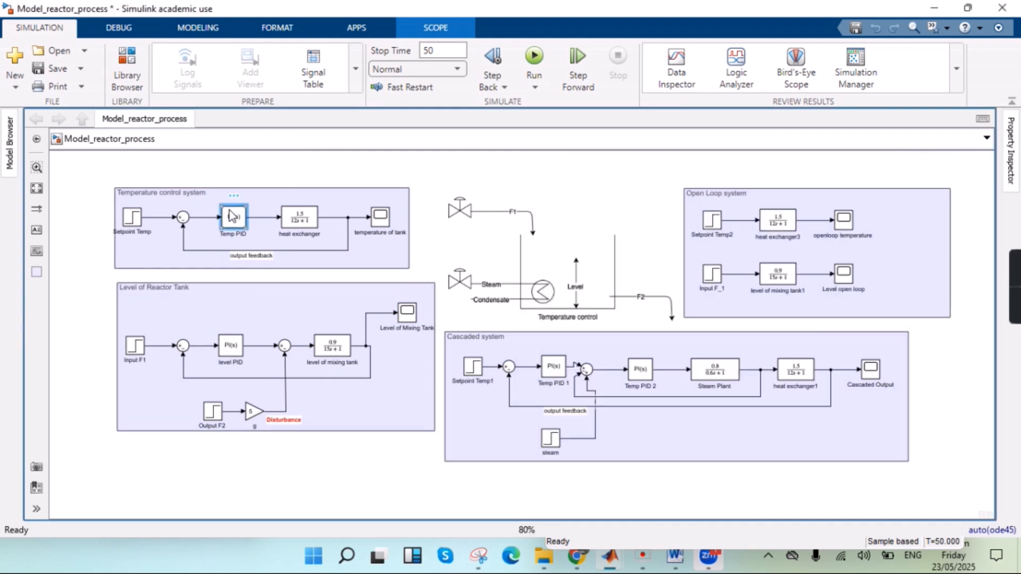
pyautogui.doubleClick(232, 217)
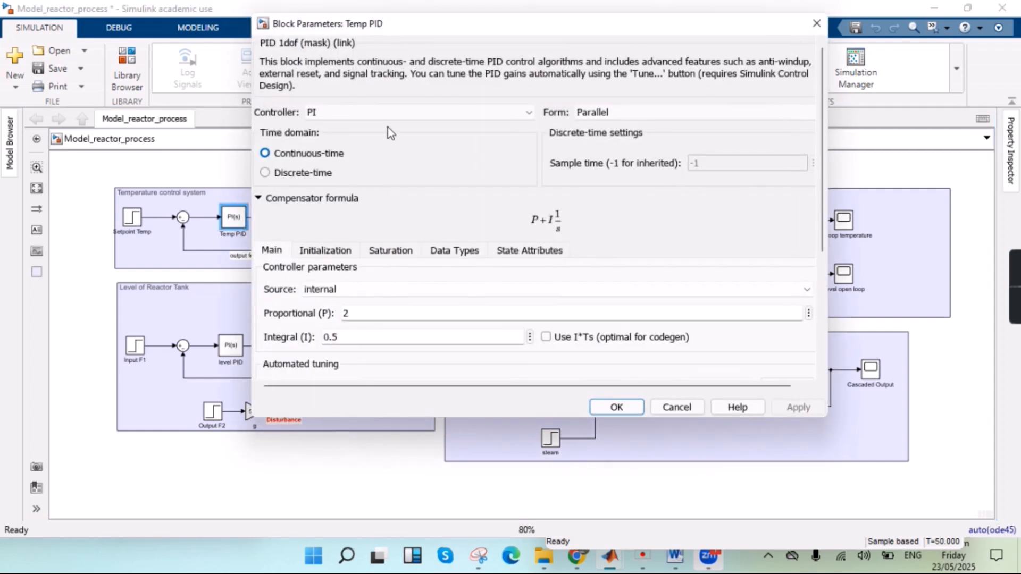
pyautogui.click(387, 113)
pyautogui.click(388, 163)
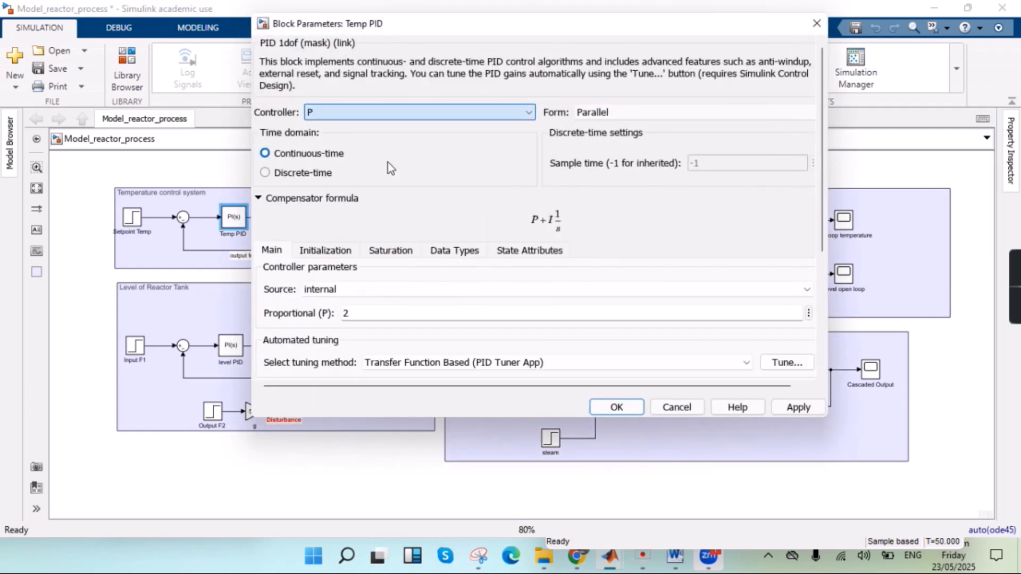
pyautogui.click(802, 408)
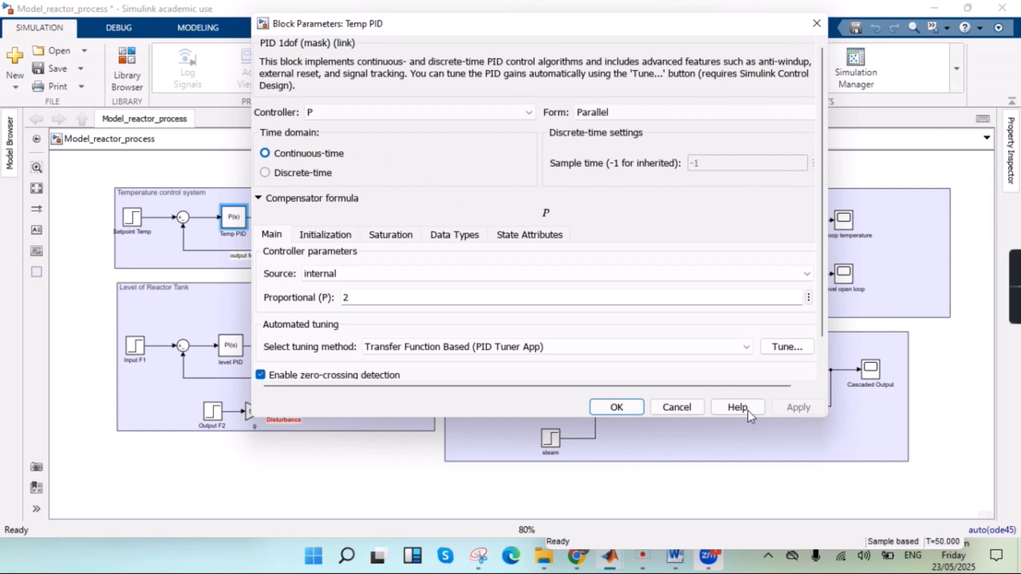
pyautogui.click(617, 407)
# - Change the controller type of the level PID block in the reactor tank level system to P
pyautogui.click(230, 351)
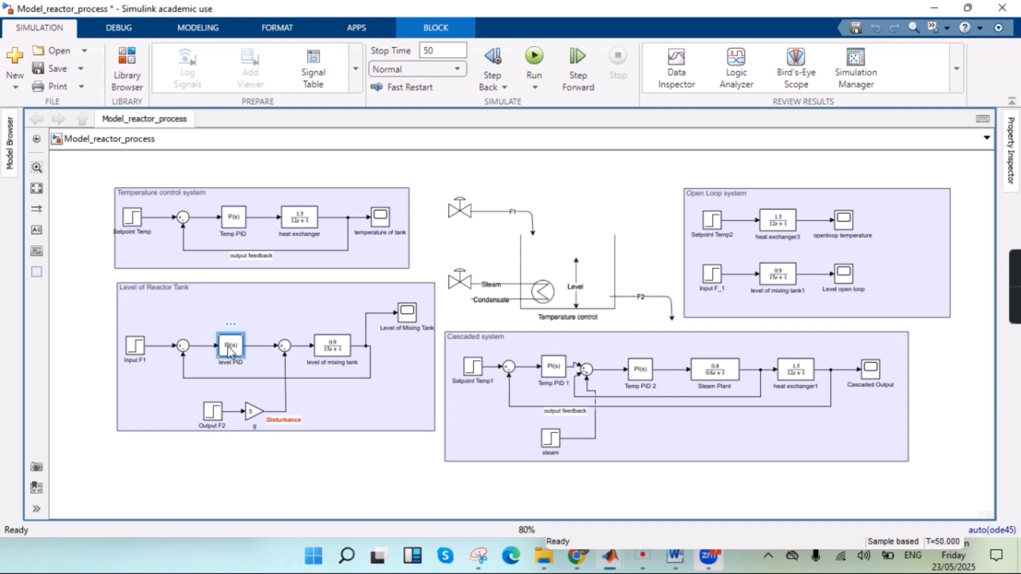
pyautogui.doubleClick(230, 351)
pyautogui.click(404, 229)
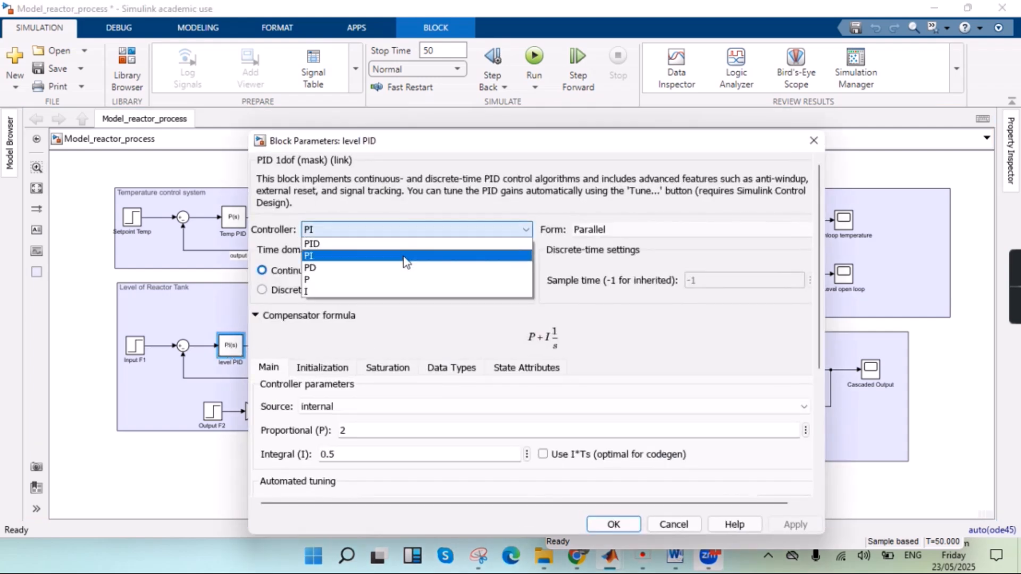
pyautogui.click(405, 256)
pyautogui.click(416, 229)
pyautogui.click(416, 280)
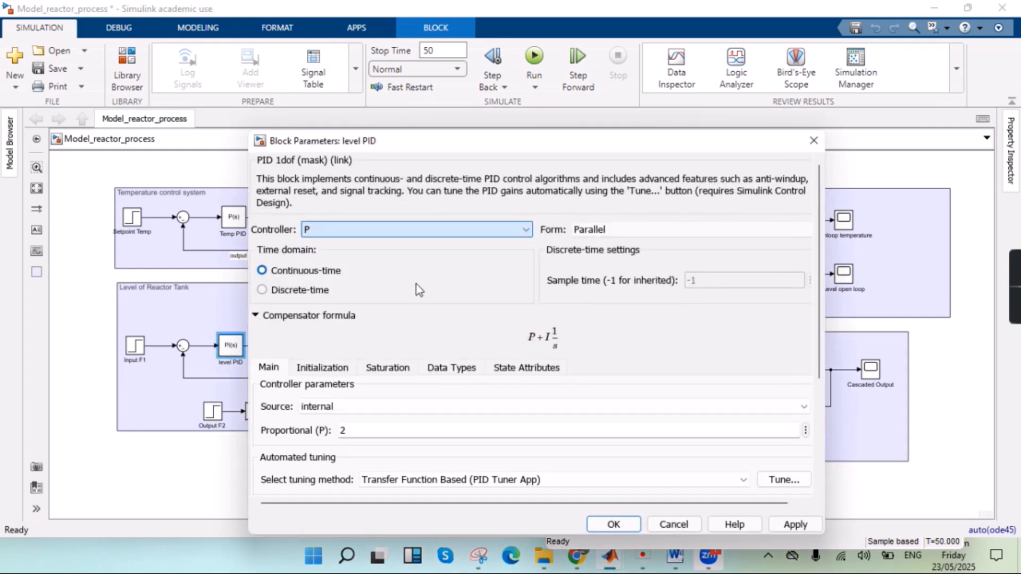
pyautogui.click(612, 526)
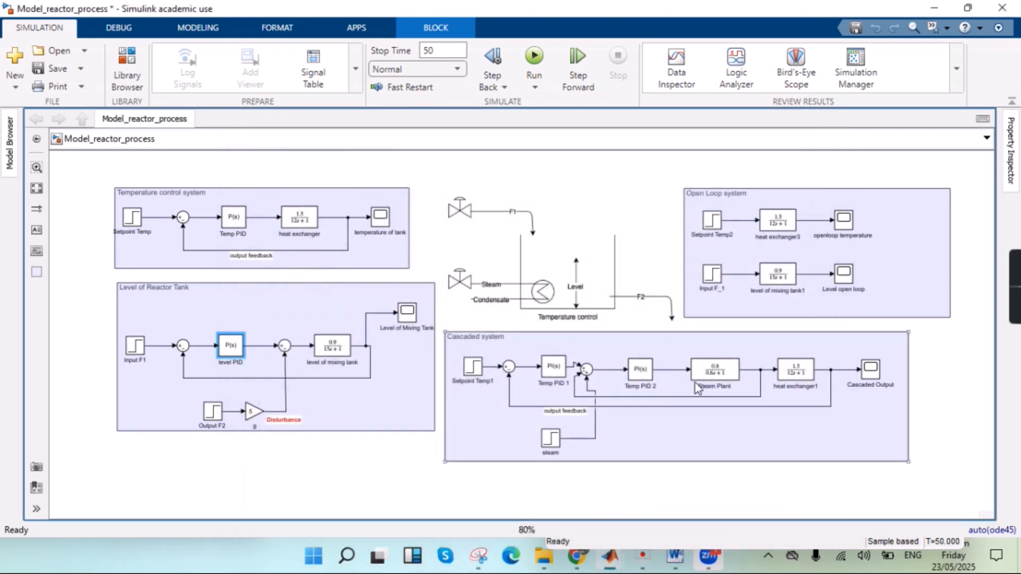
# - Change the controller type of the Temp PID 2 block in the cascaded system to P
pyautogui.click(646, 373)
pyautogui.doubleClick(647, 373)
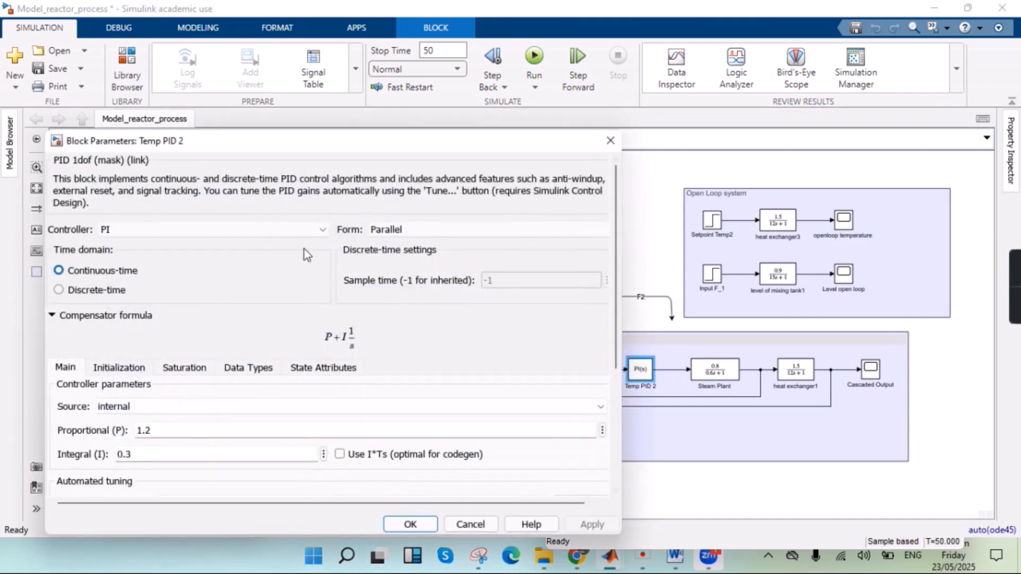
pyautogui.click(257, 228)
pyautogui.click(247, 280)
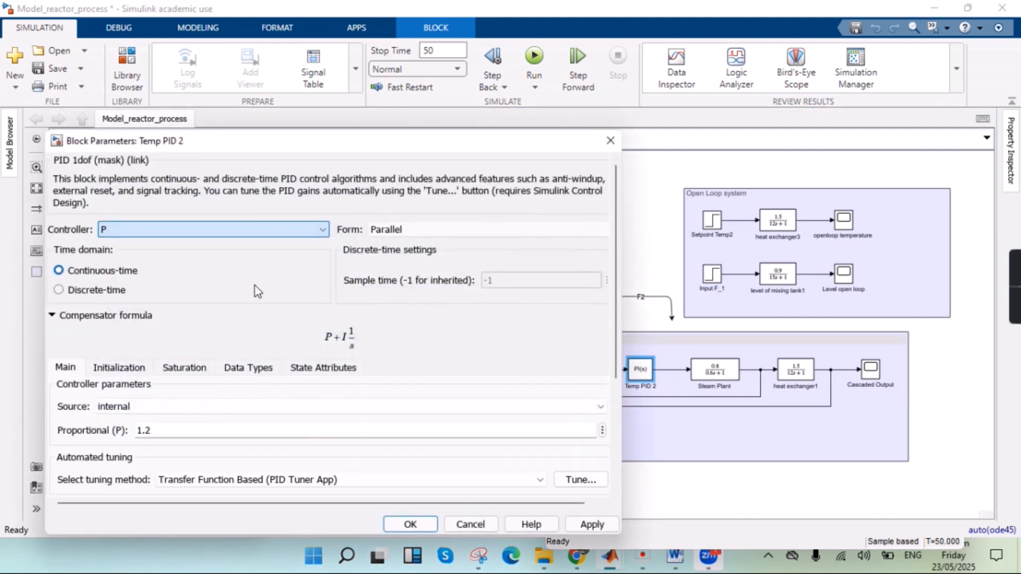
pyautogui.click(425, 524)
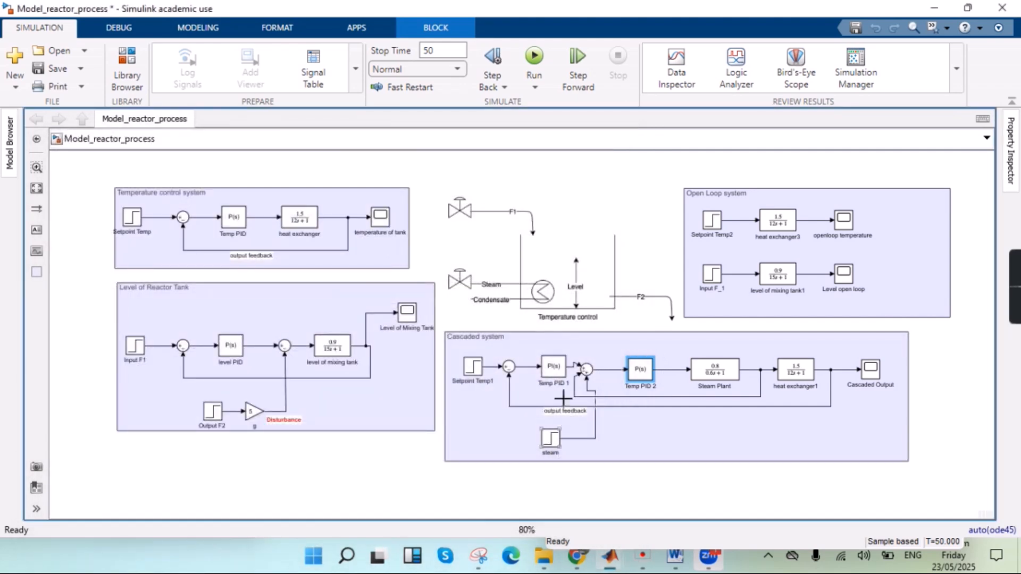
# - Change the controller type of the Temp PID 1 block in the cascaded system to P and run the simulation
pyautogui.click(556, 369)
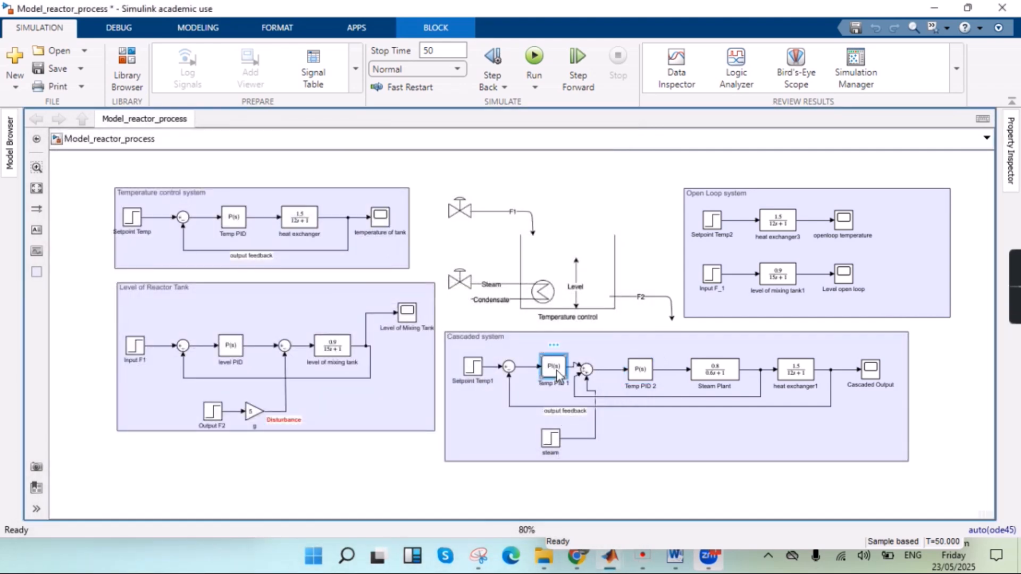
pyautogui.doubleClick(556, 369)
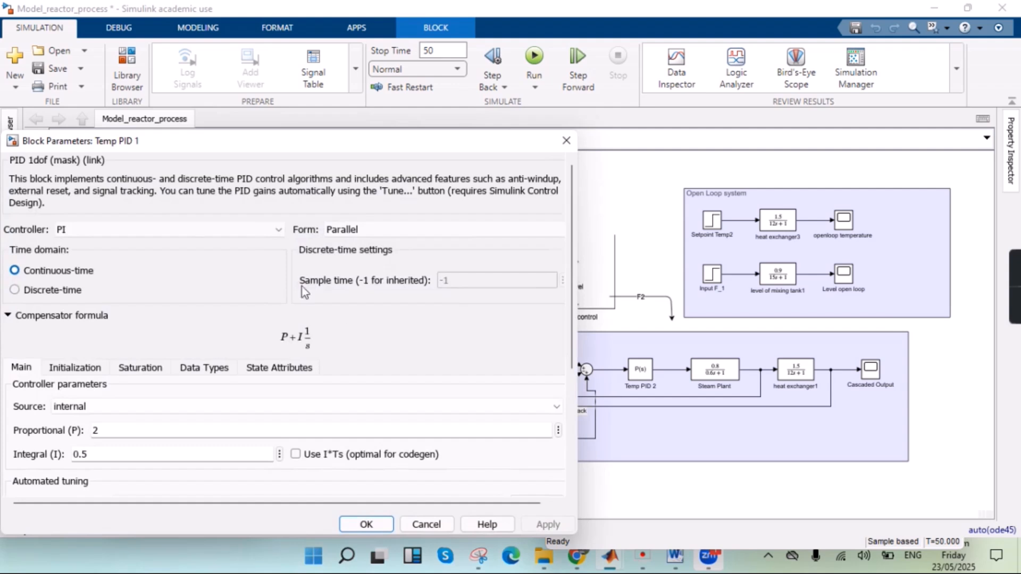
pyautogui.click(184, 232)
pyautogui.click(161, 278)
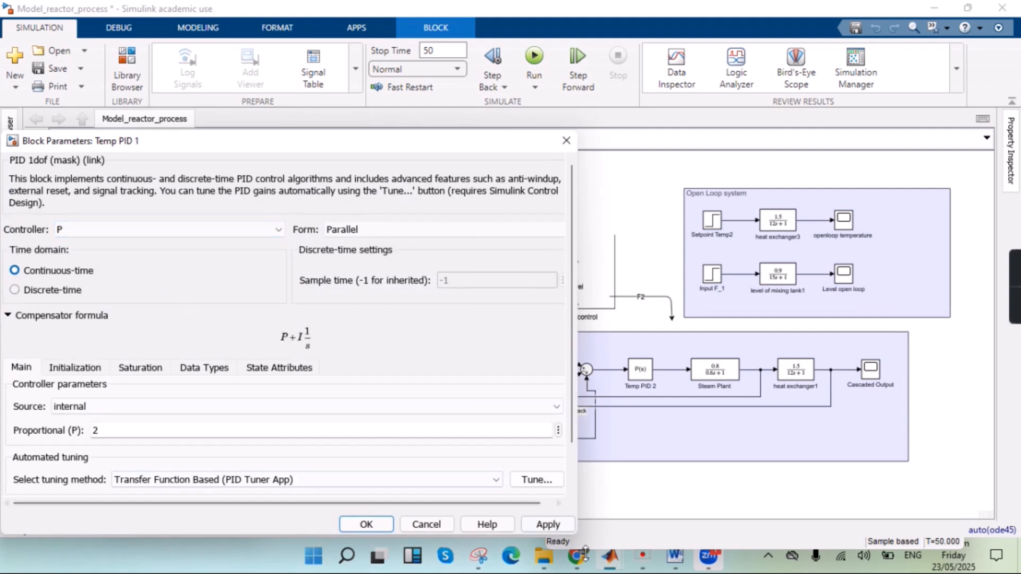
pyautogui.click(368, 518)
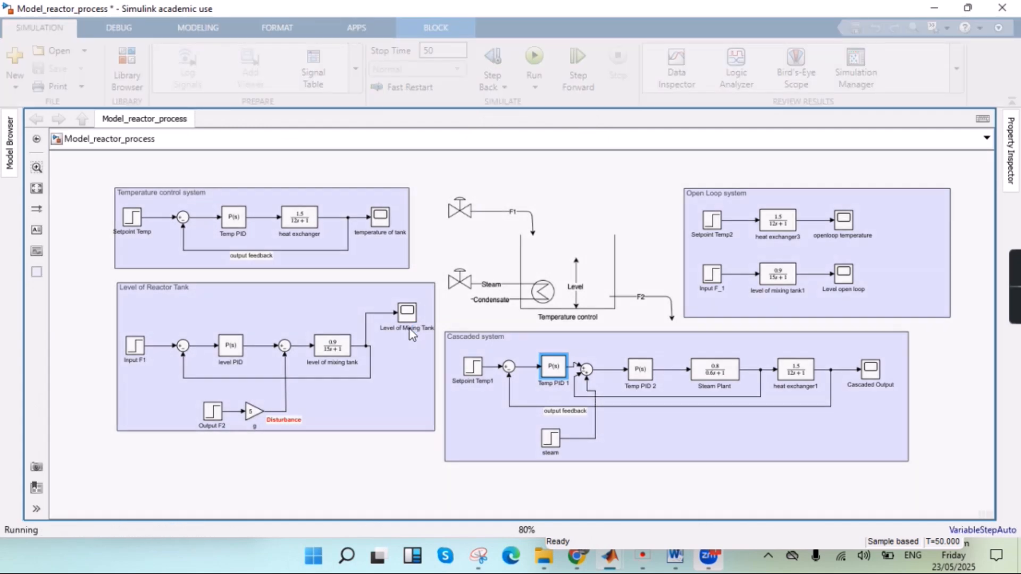
# - View the responses in the Level of Mixing Tank, temperature of tank and Cascaded Output scopes, and return to the model
pyautogui.doubleClick(409, 313)
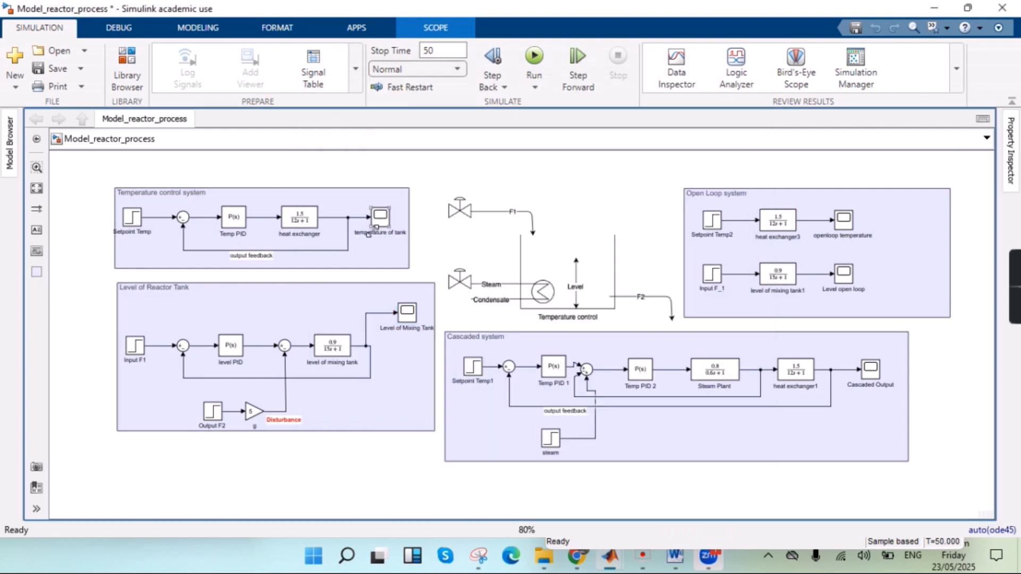
pyautogui.doubleClick(377, 218)
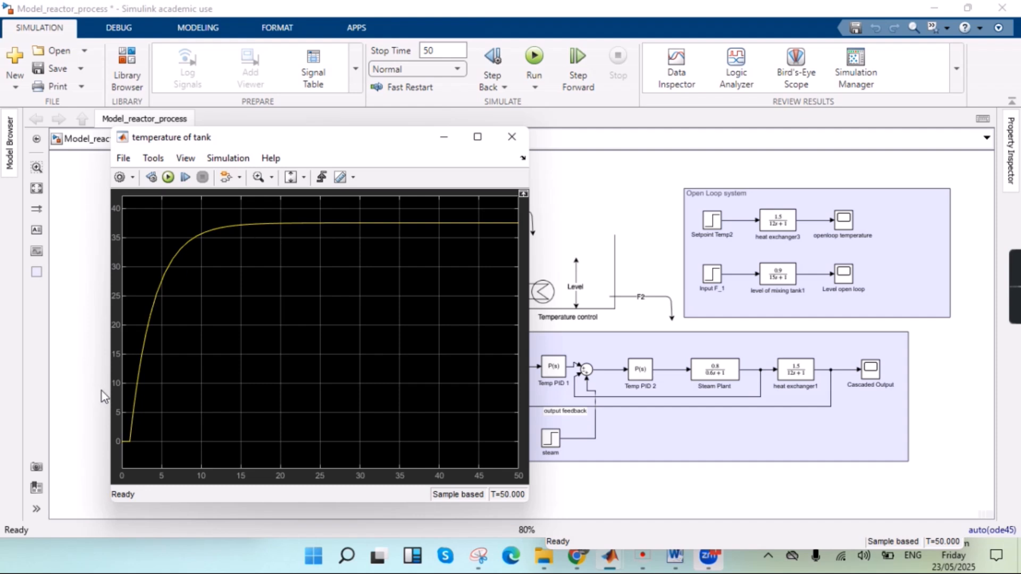
pyautogui.doubleClick(872, 368)
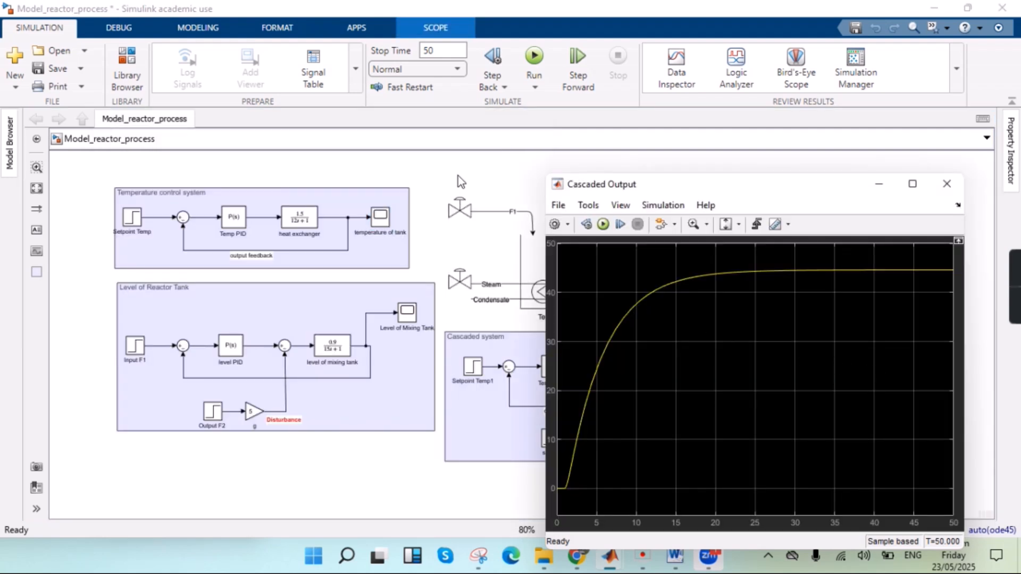
pyautogui.click(451, 165)
# - Set the controller type of the level PID block in the reactor tank level system back to PID
pyautogui.click(224, 348)
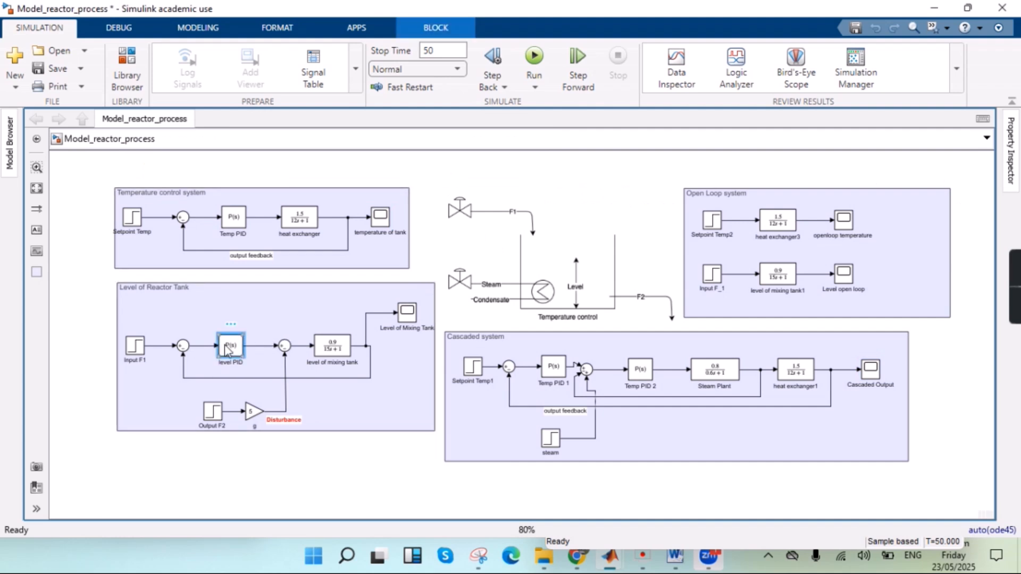
pyautogui.doubleClick(225, 350)
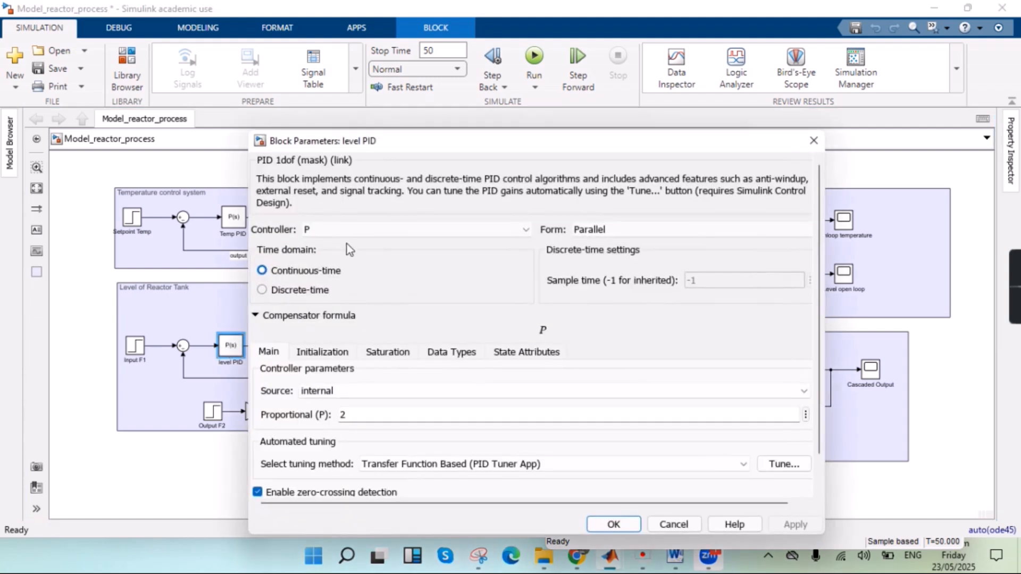
pyautogui.click(347, 229)
pyautogui.click(370, 244)
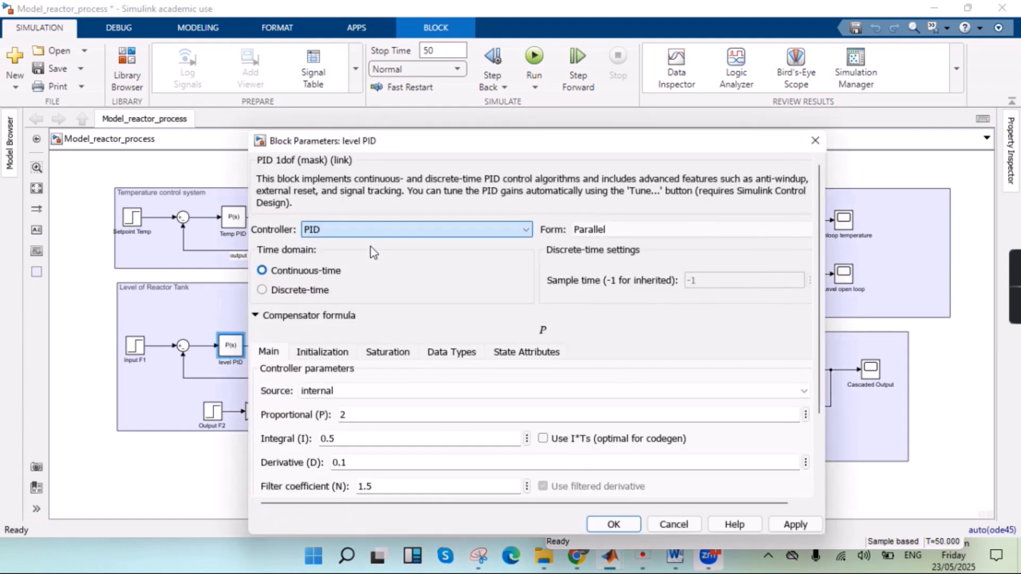
pyautogui.click(793, 525)
pyautogui.click(614, 524)
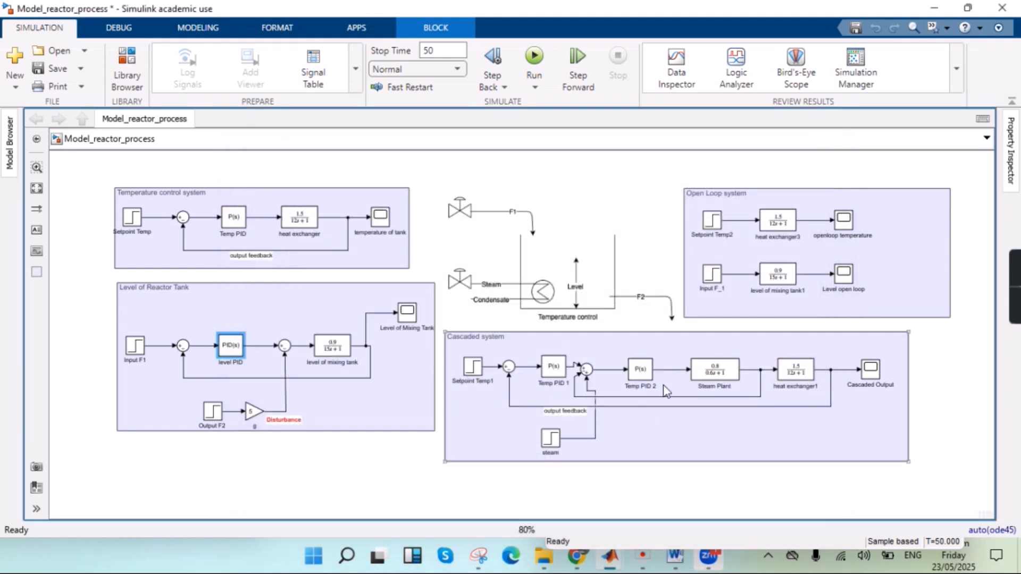
# - Set the controller type of the Temp PID 2 block in the cascaded system back to PID
pyautogui.click(643, 370)
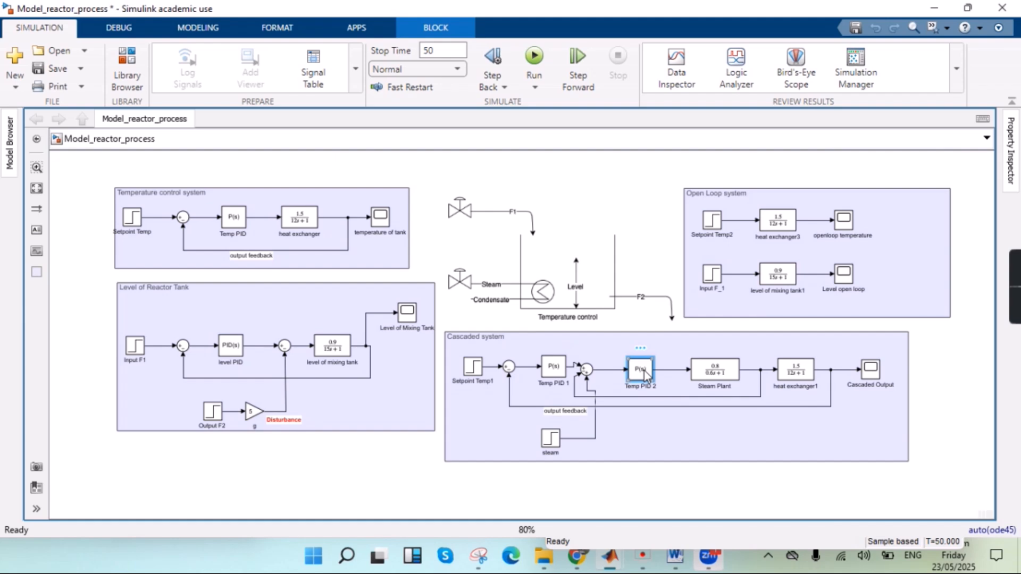
pyautogui.doubleClick(643, 370)
pyautogui.click(219, 230)
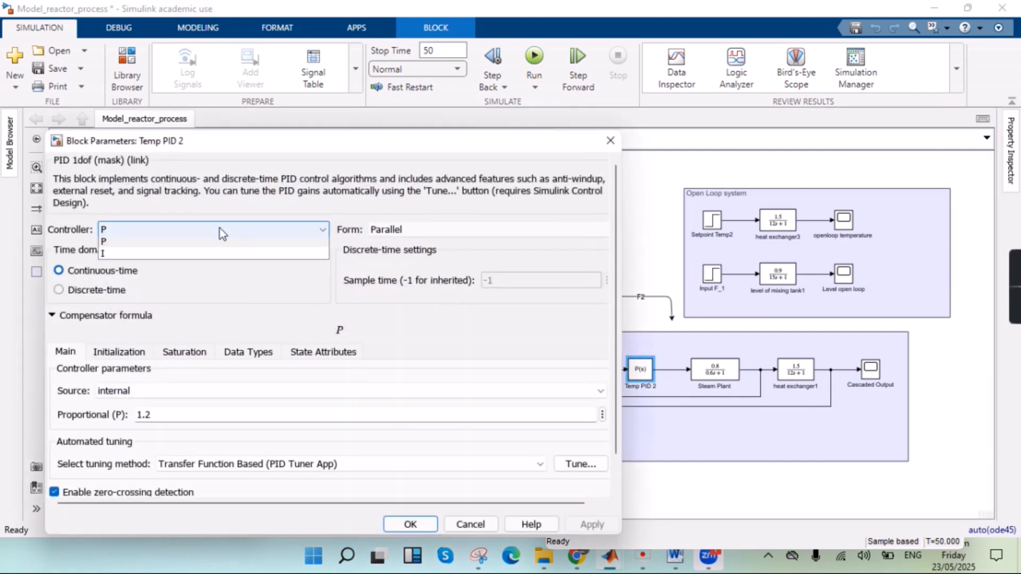
pyautogui.click(251, 265)
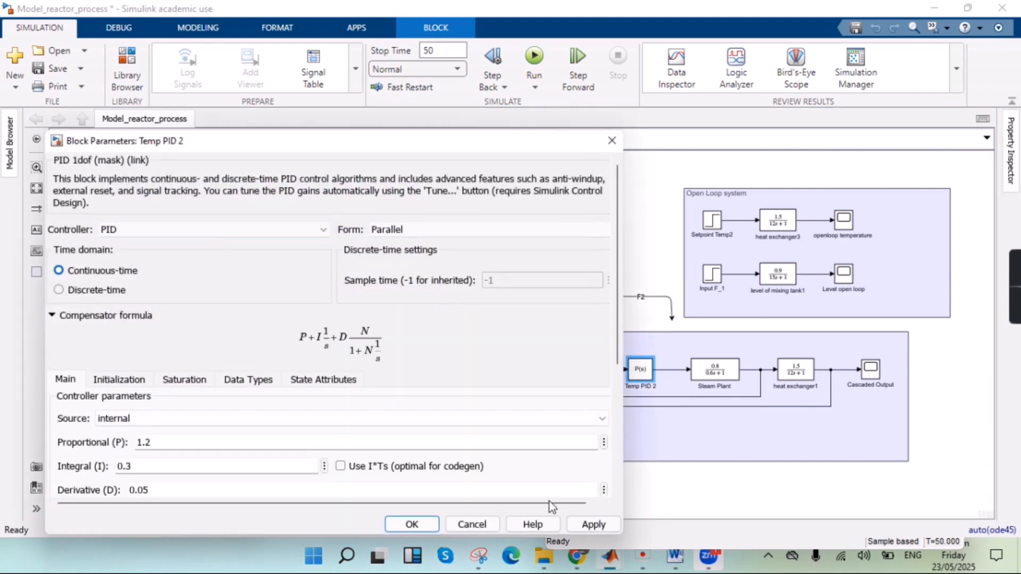
pyautogui.click(592, 524)
pyautogui.click(432, 524)
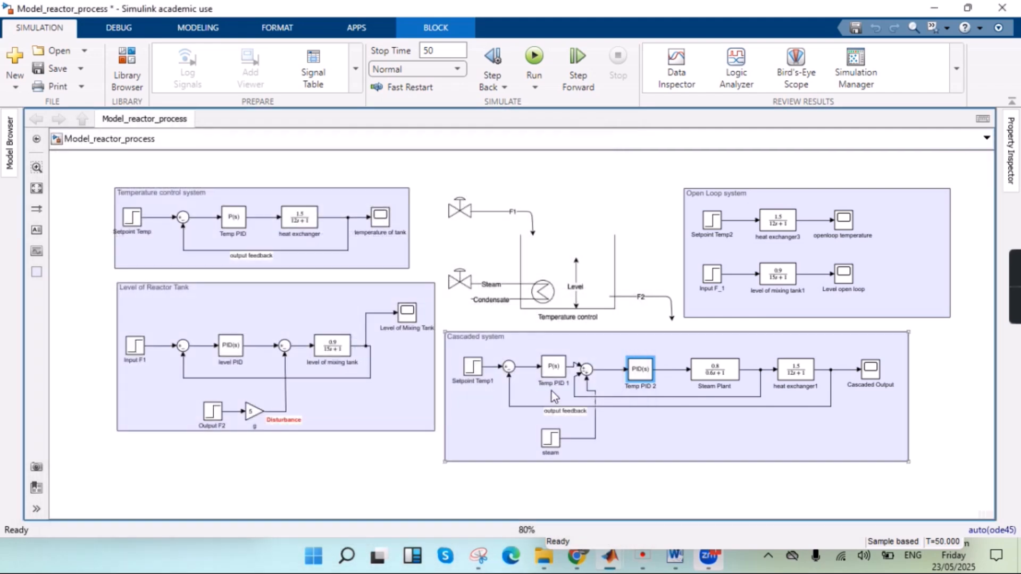
# - Set the controller type of the Temp PID 1 block in the cascaded system back to PID
pyautogui.click(555, 373)
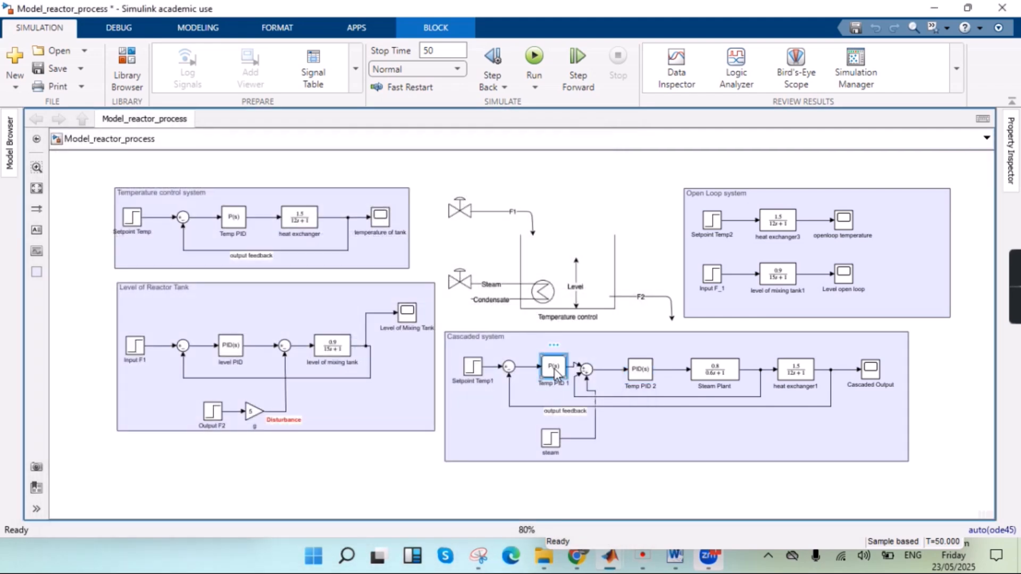
pyautogui.doubleClick(555, 373)
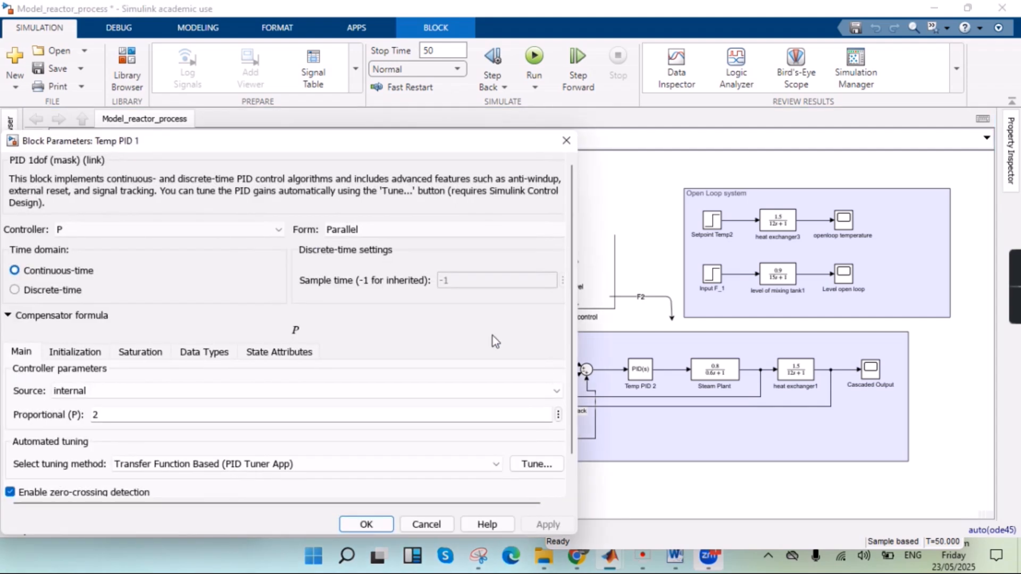
pyautogui.click(200, 230)
pyautogui.click(197, 245)
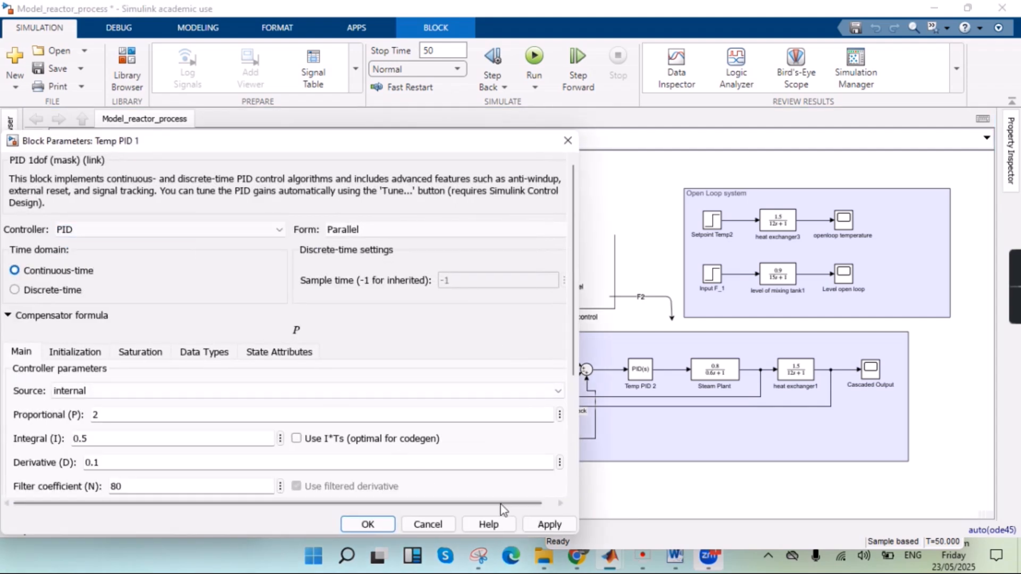
pyautogui.click(368, 525)
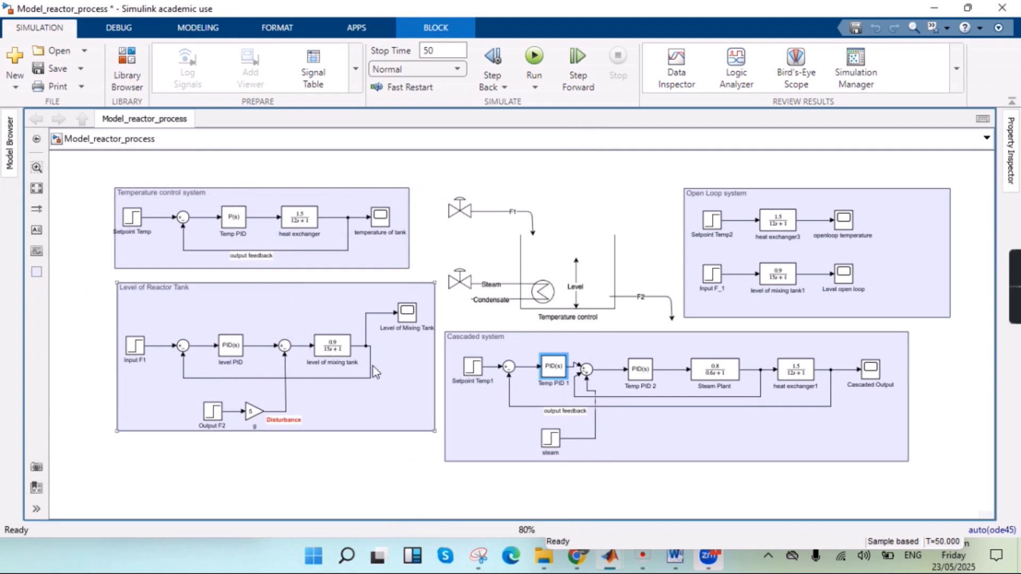
# - Set the controller type of the Temp PID block in the temperature control system back to PID
pyautogui.doubleClick(245, 220)
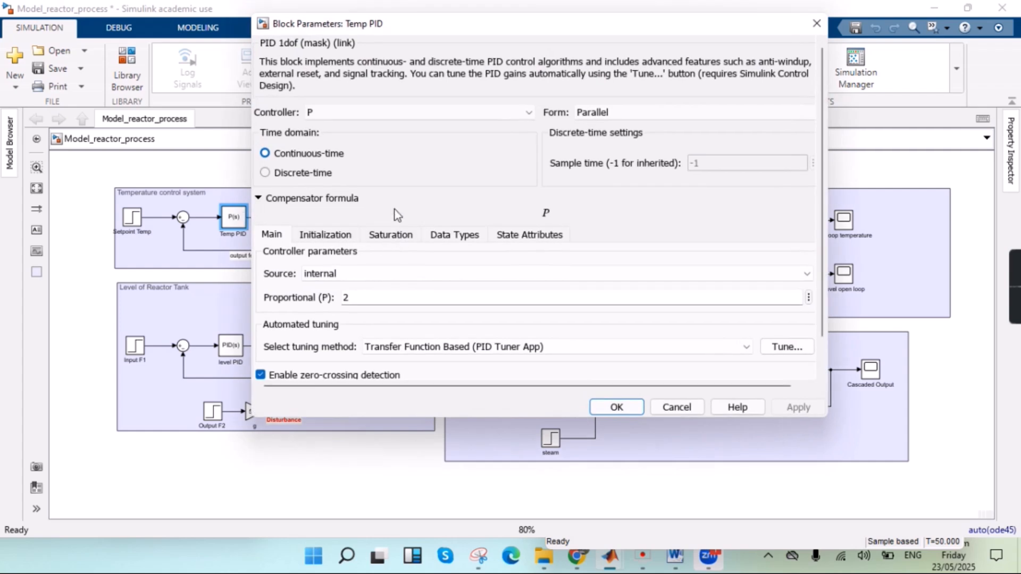
pyautogui.click(456, 112)
pyautogui.click(402, 127)
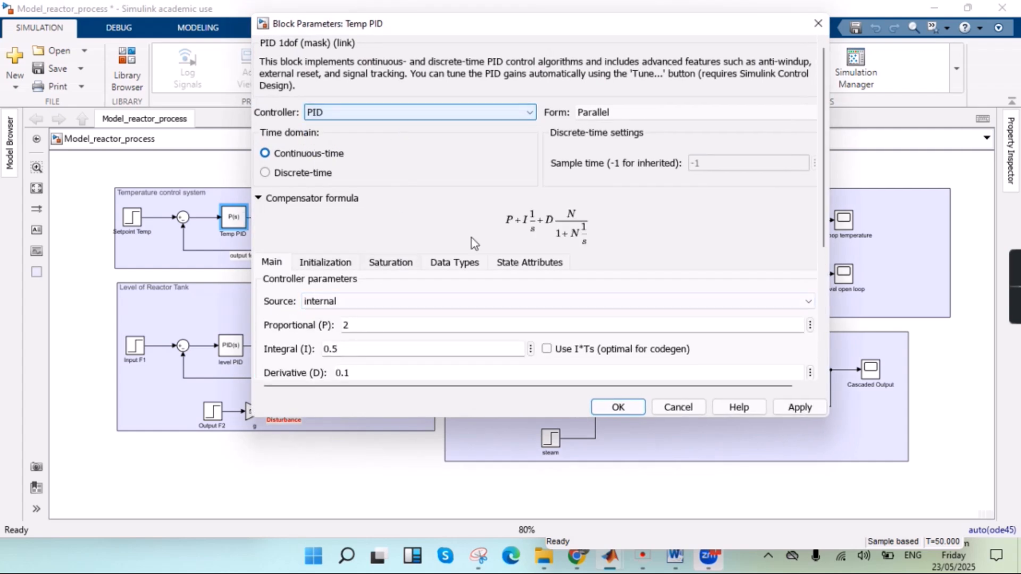
pyautogui.moveTo(824, 170); pyautogui.dragTo(821, 219)
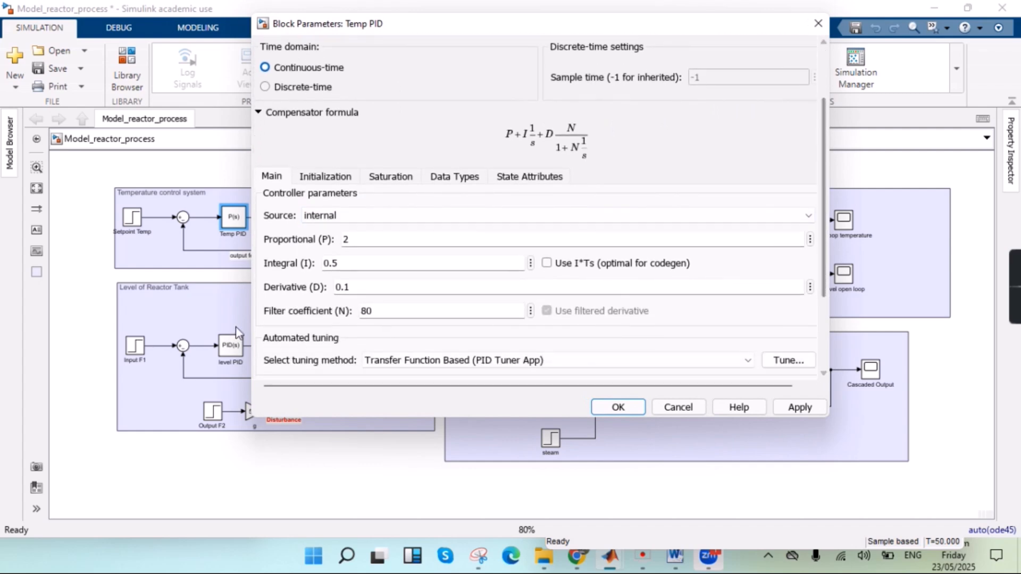
pyautogui.click(799, 407)
pyautogui.click(618, 408)
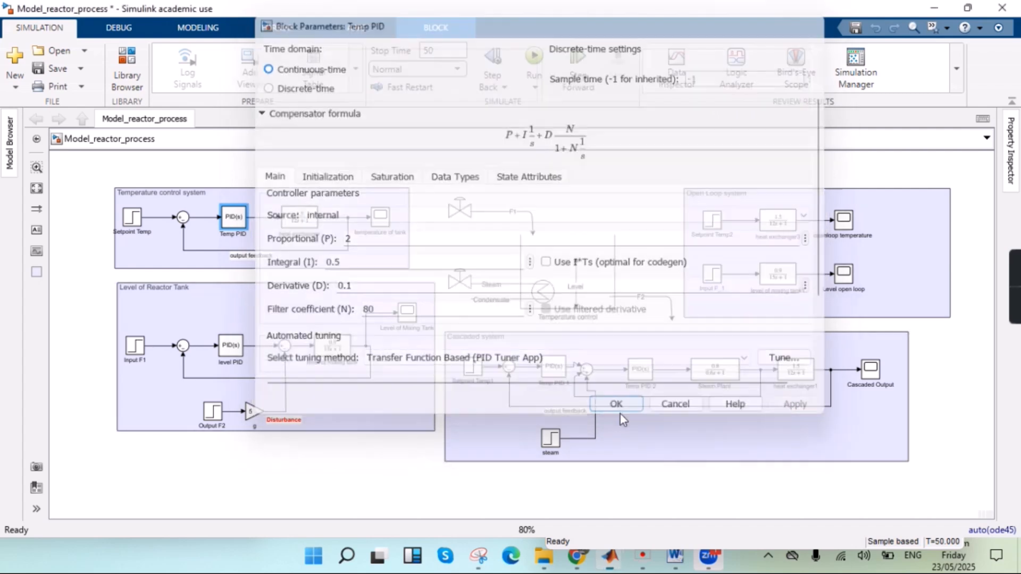
# - Run the simulation with all controllers set to PID and view the response in the Level of Mixing Tank scope
pyautogui.click(534, 58)
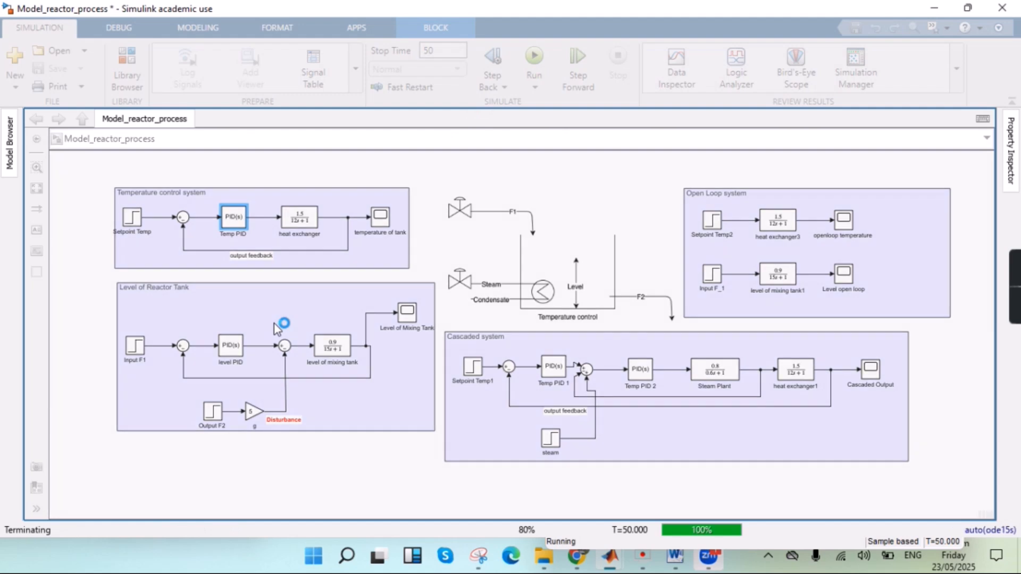
pyautogui.doubleClick(407, 309)
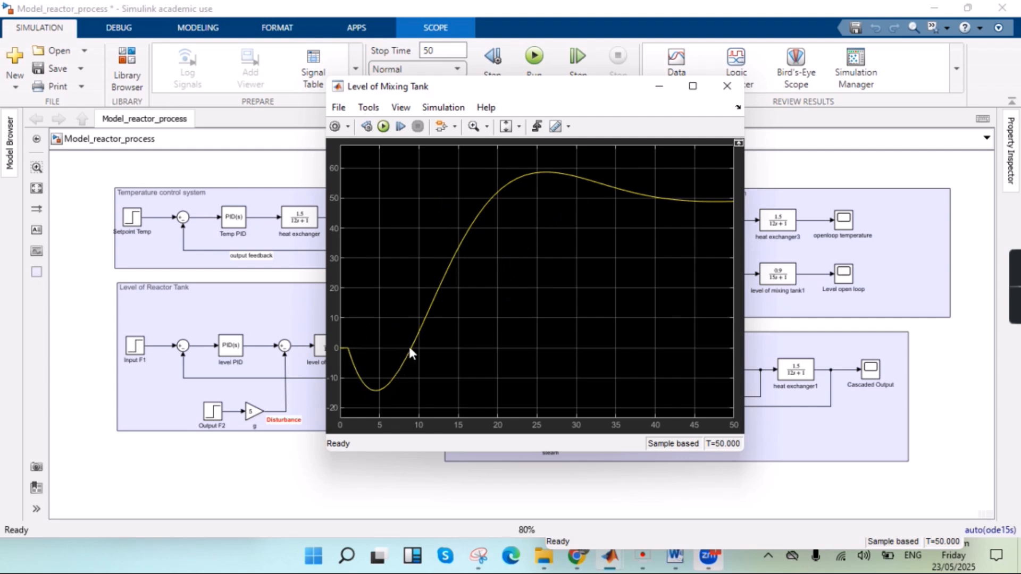
# - Delete the disturbance signal line between gain g and the sum block, rerun the simulation and view the Level of Mixing Tank scope
pyautogui.click(285, 390)
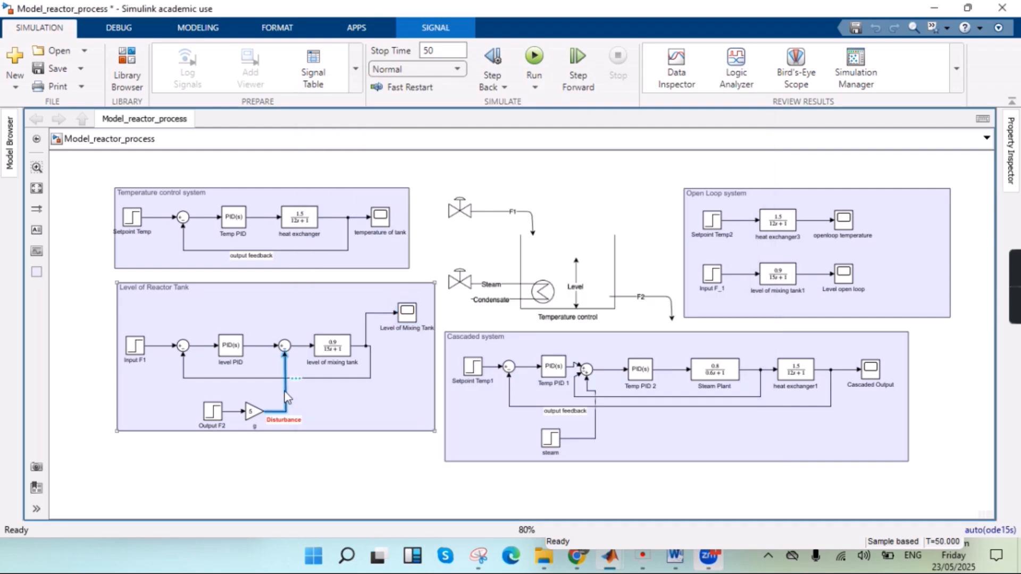
pyautogui.press('Delete')
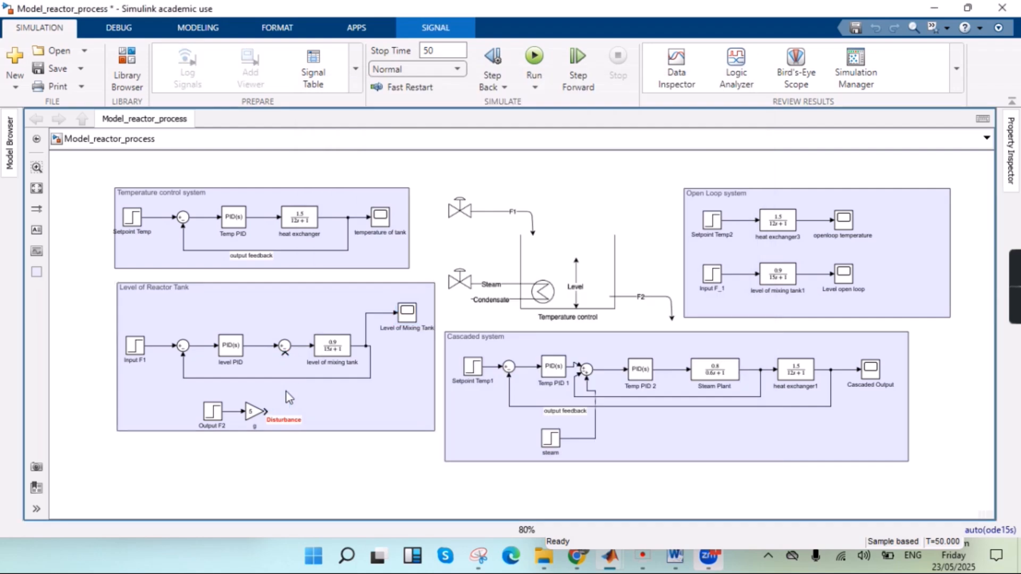
pyautogui.click(534, 55)
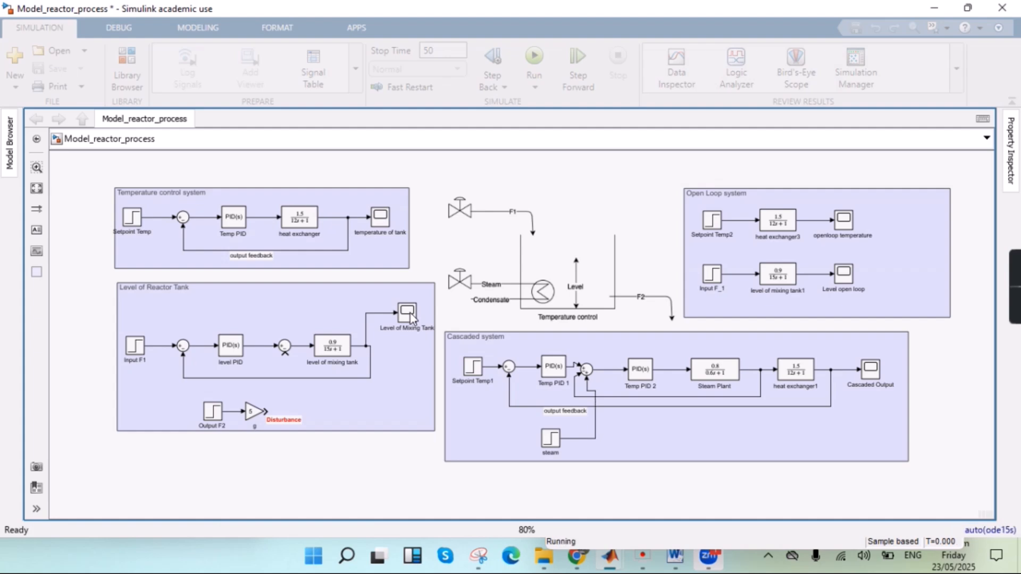
pyautogui.doubleClick(407, 313)
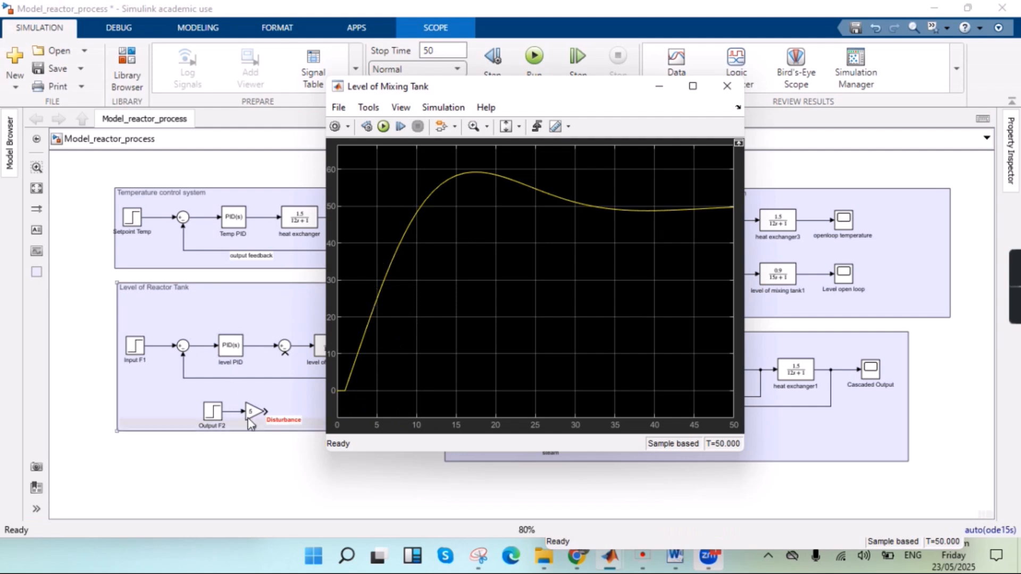
# - Reconnect the output of gain g to the sum block after level PID, rerun the simulation and view the Level of Mixing Tank scope
pyautogui.moveTo(267, 410); pyautogui.dragTo(285, 351)
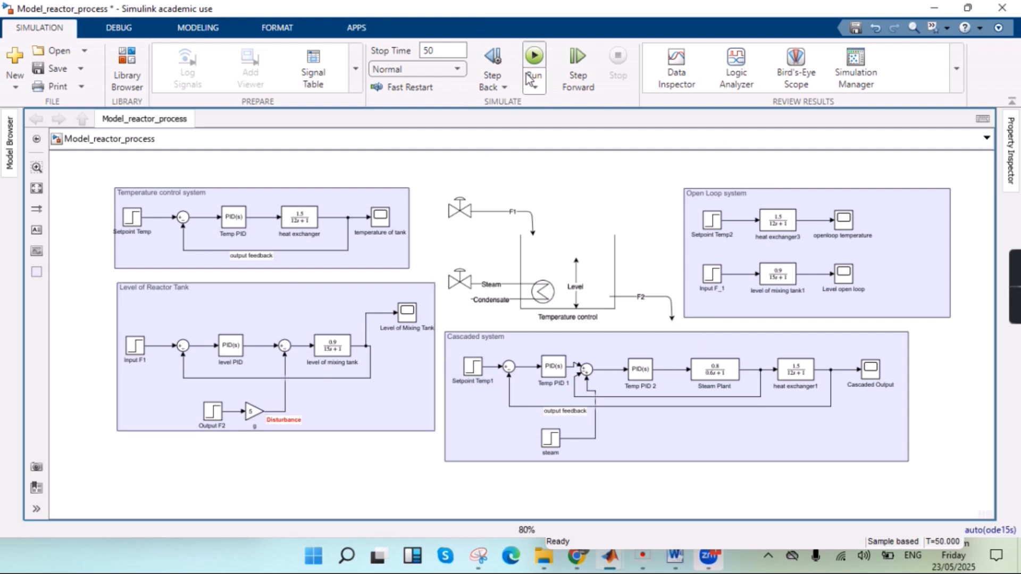
pyautogui.click(534, 55)
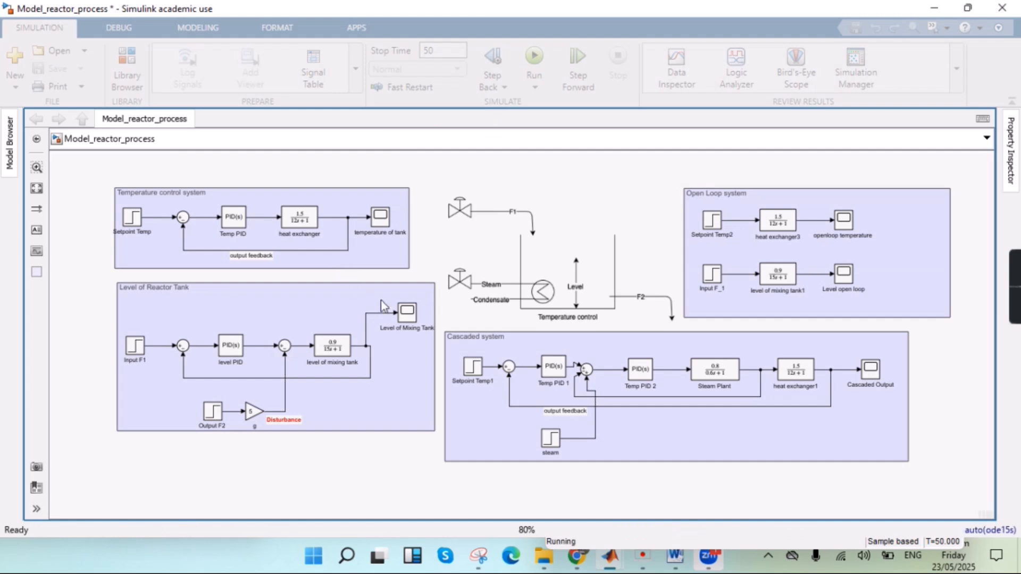
pyautogui.doubleClick(407, 312)
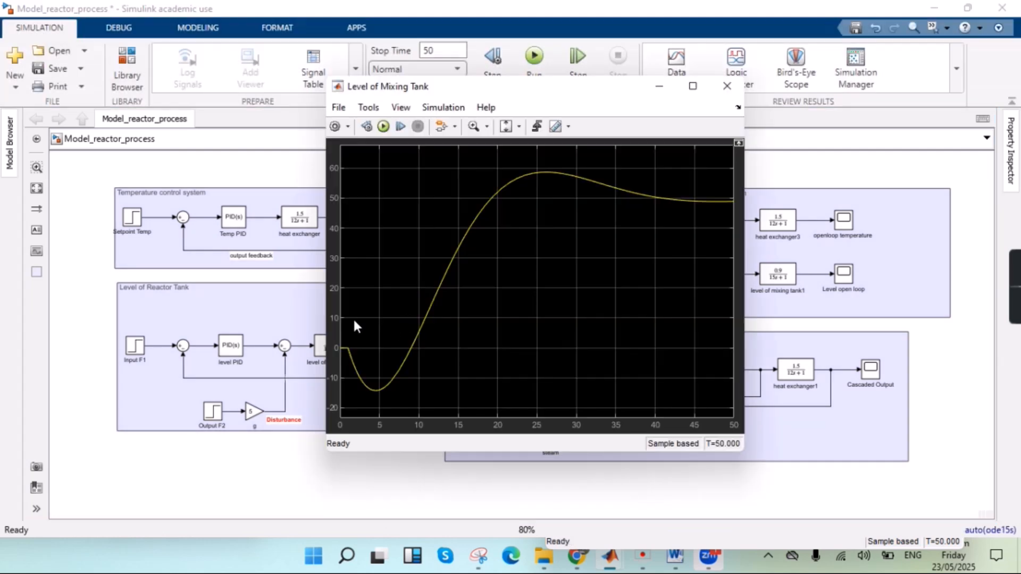
pyautogui.click(848, 162)
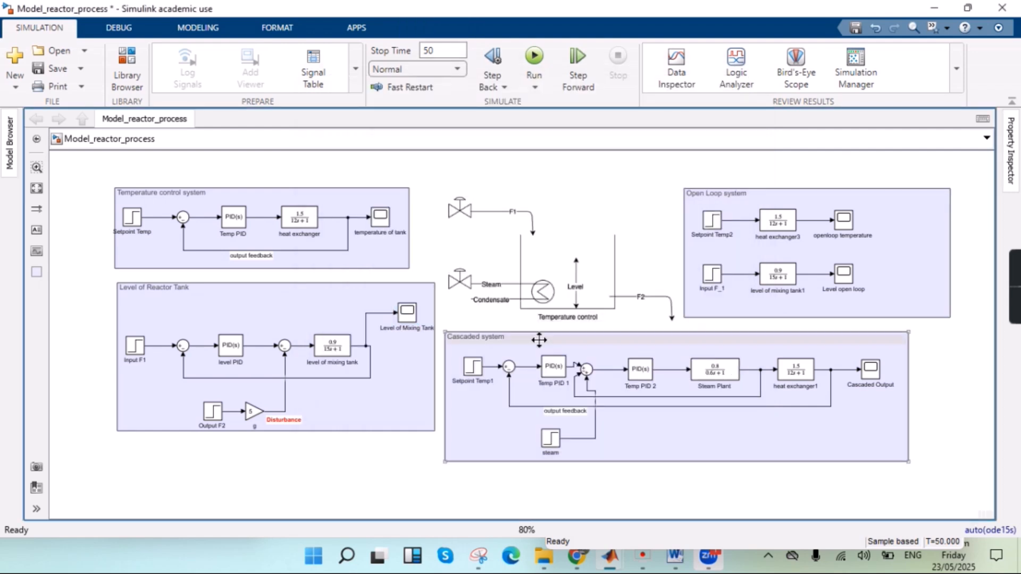
pyautogui.click(553, 263)
pyautogui.scroll(2, 567, 289)
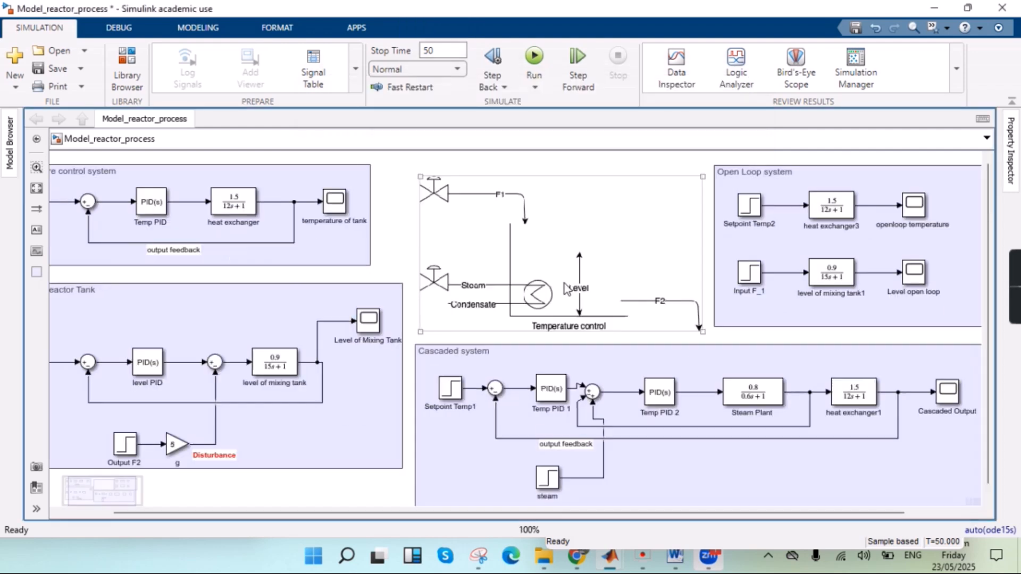
pyautogui.scroll(-3, 566, 289)
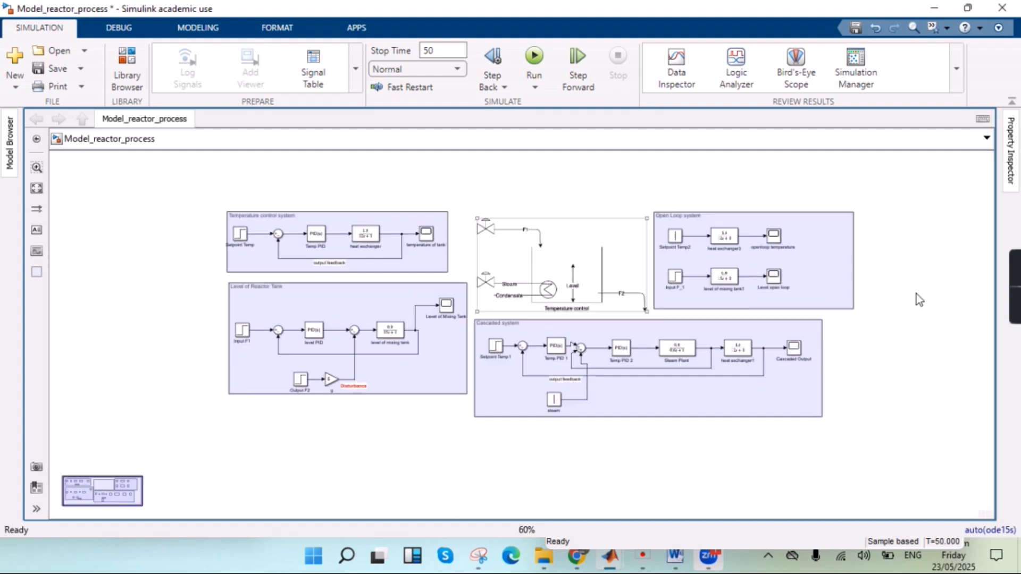
pyautogui.click(1010, 300)
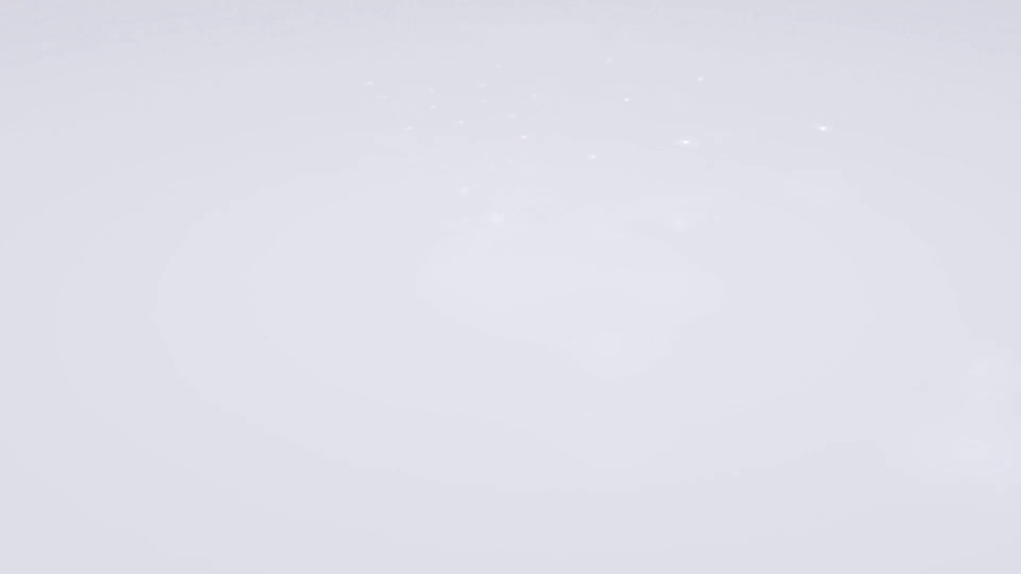